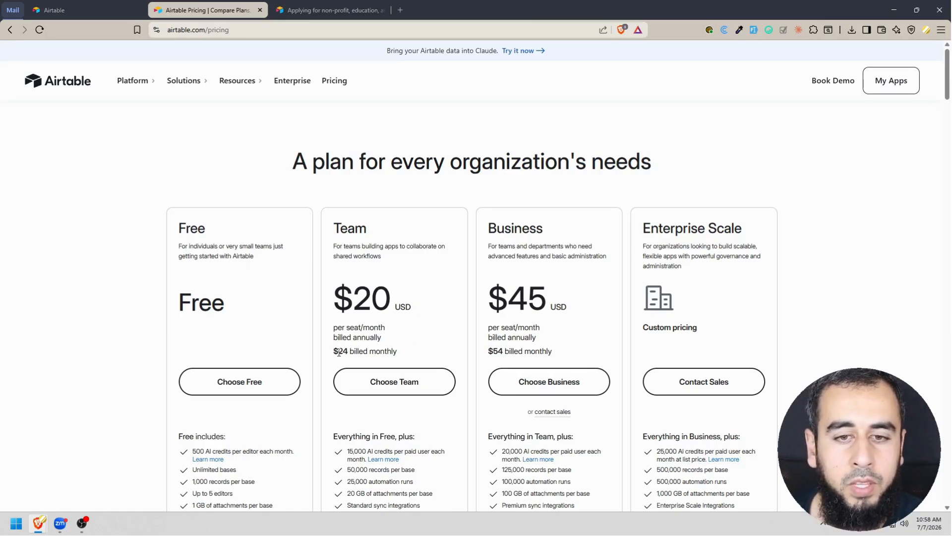
# Check the support article for the non-profit discount on Team plans, and return to the pricing page.
pyautogui.click(290, 6)
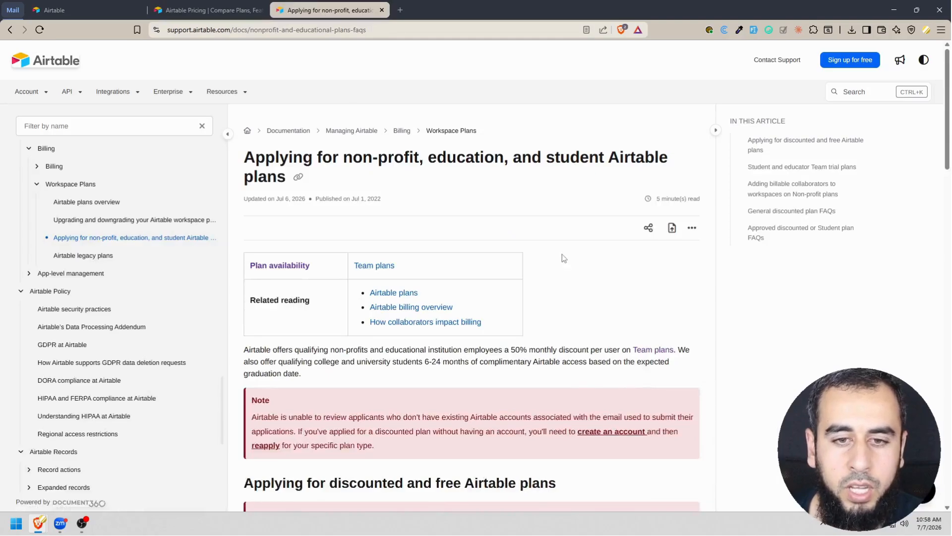
pyautogui.moveTo(511, 347); pyautogui.dragTo(675, 349)
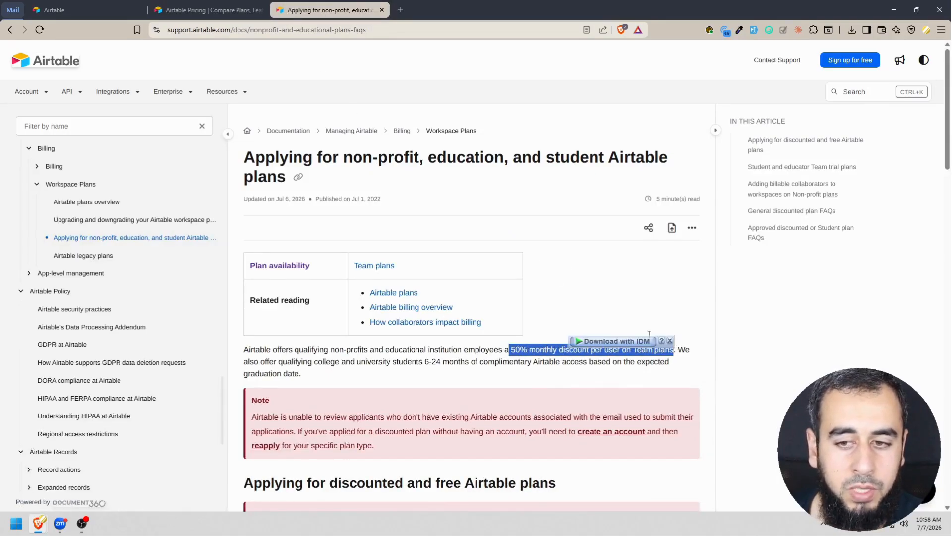
pyautogui.click(497, 387)
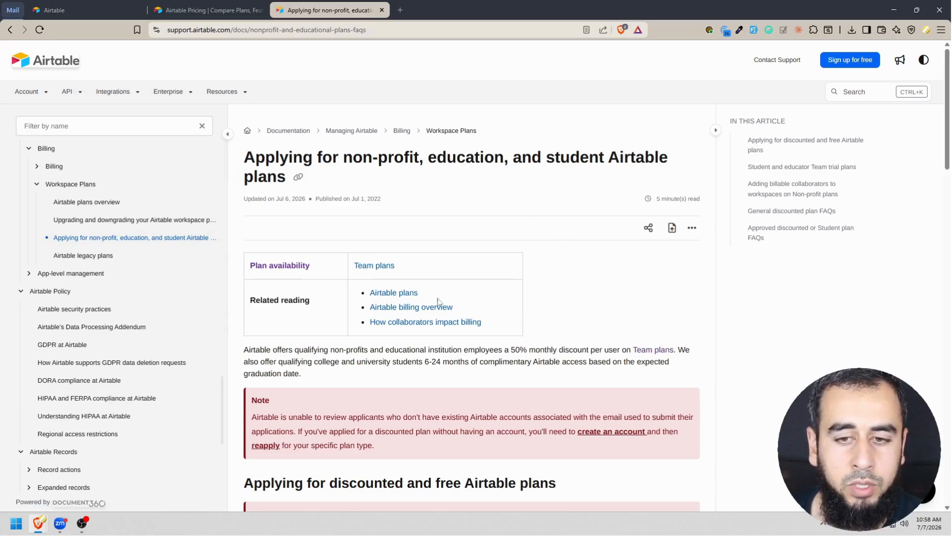
pyautogui.click(216, 10)
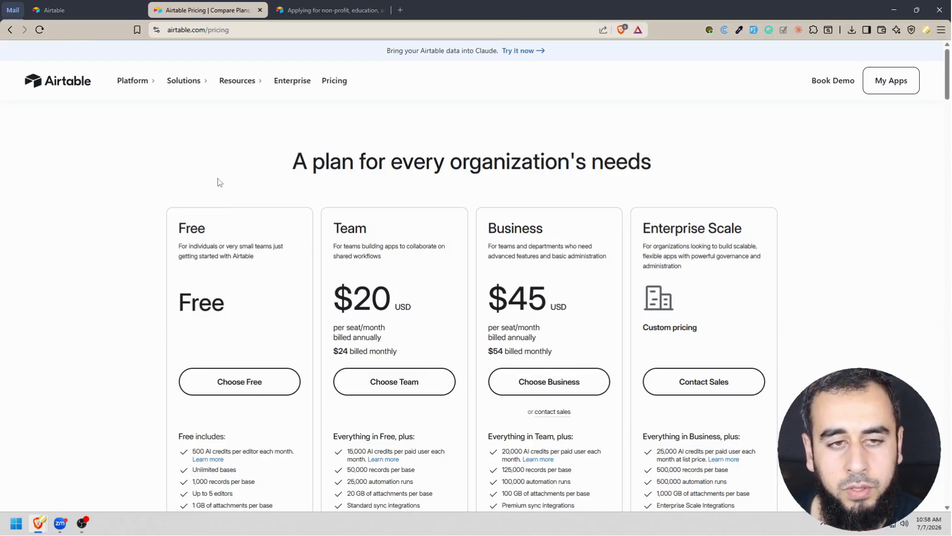
# From the Airtable home page, create a blank app to build on your own and collapse its AI chat pane.
pyautogui.click(82, 6)
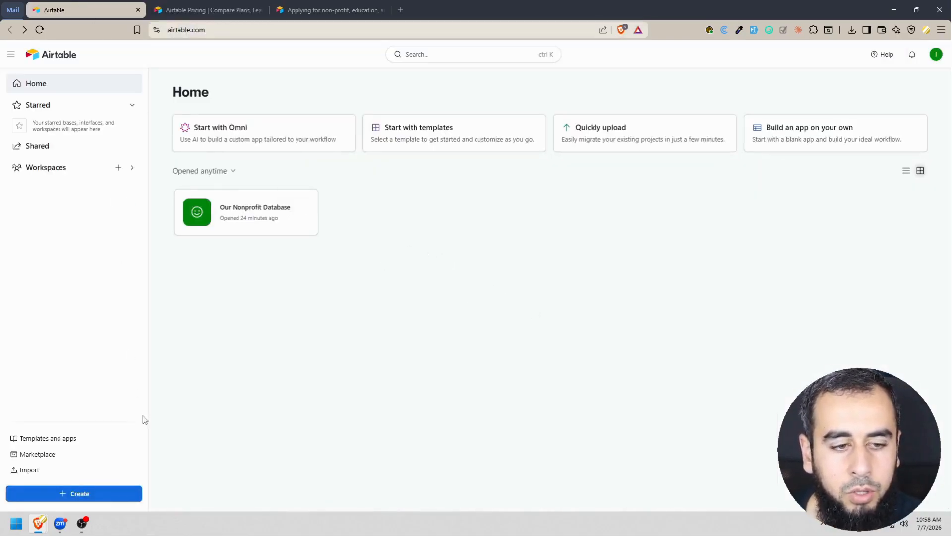
pyautogui.click(80, 494)
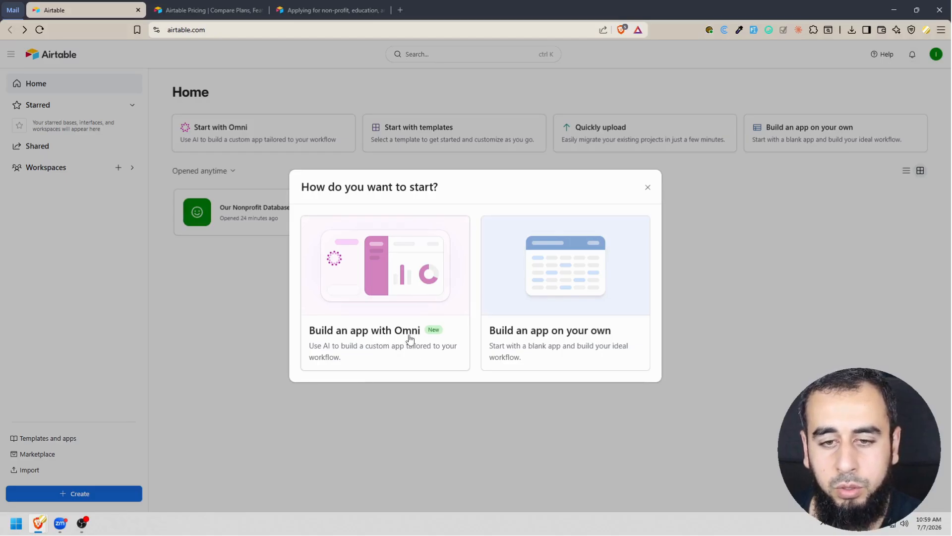
pyautogui.click(612, 267)
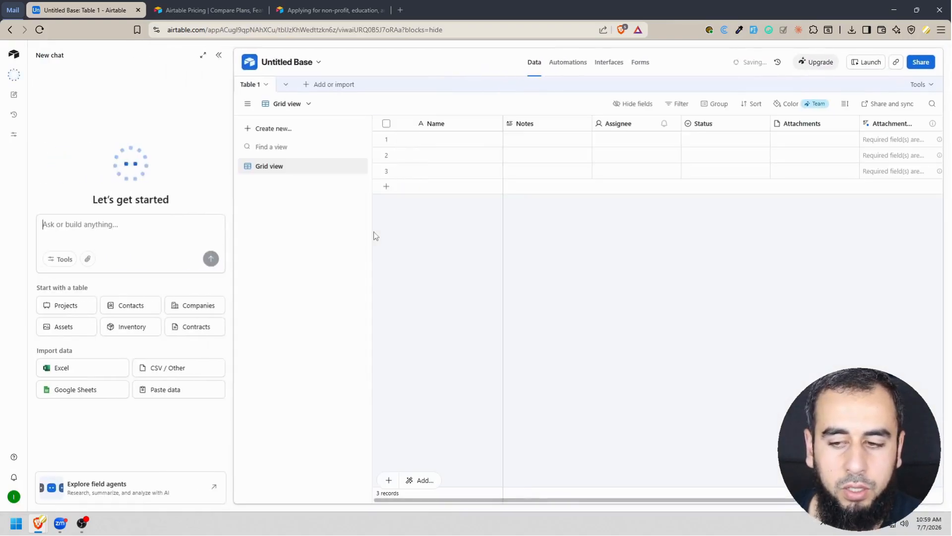
pyautogui.click(218, 56)
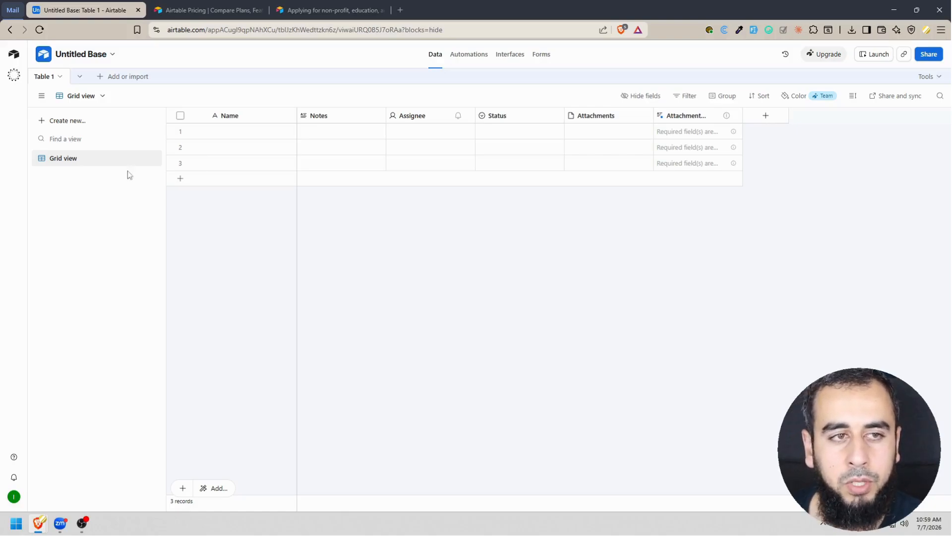
pyautogui.moveTo(123, 156)
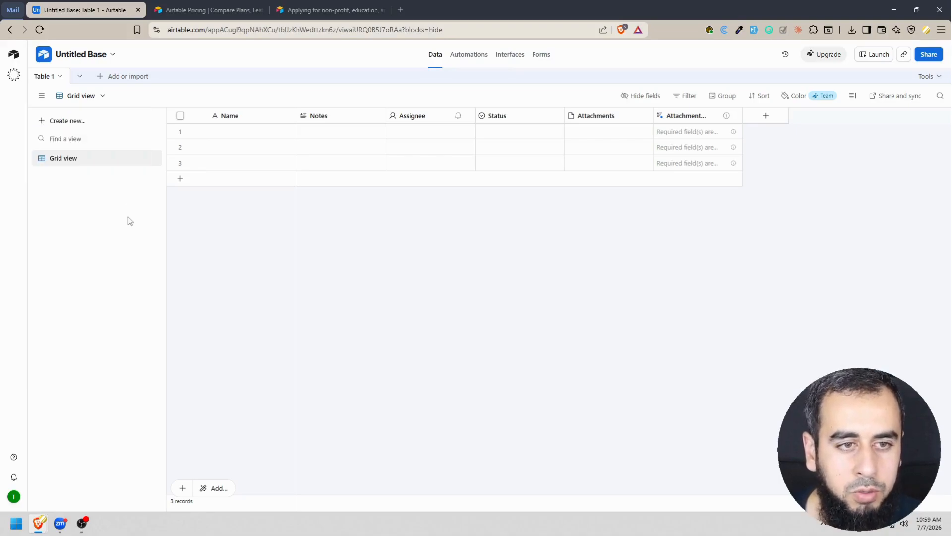
# Rename the untitled base to "Our Happy Nonprofit Database".
pyautogui.click(87, 56)
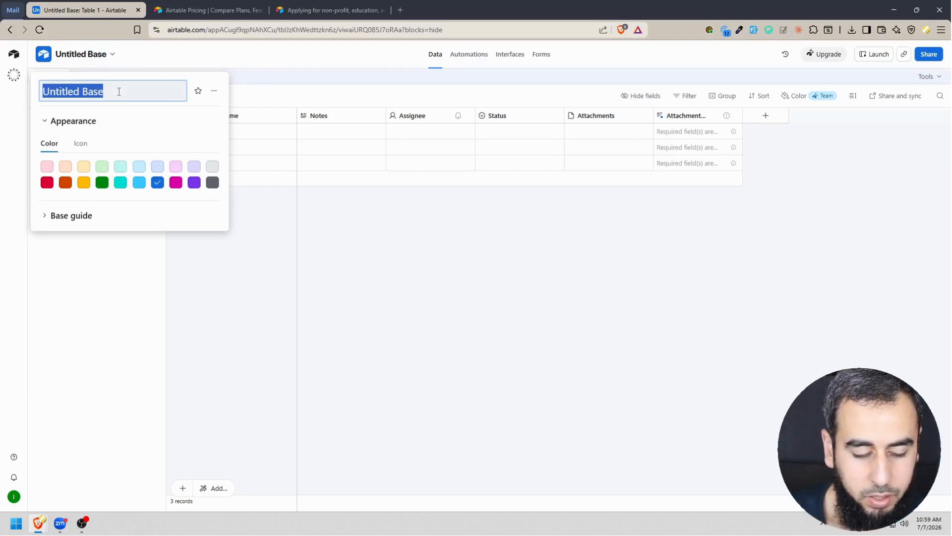
pyautogui.write('Our')
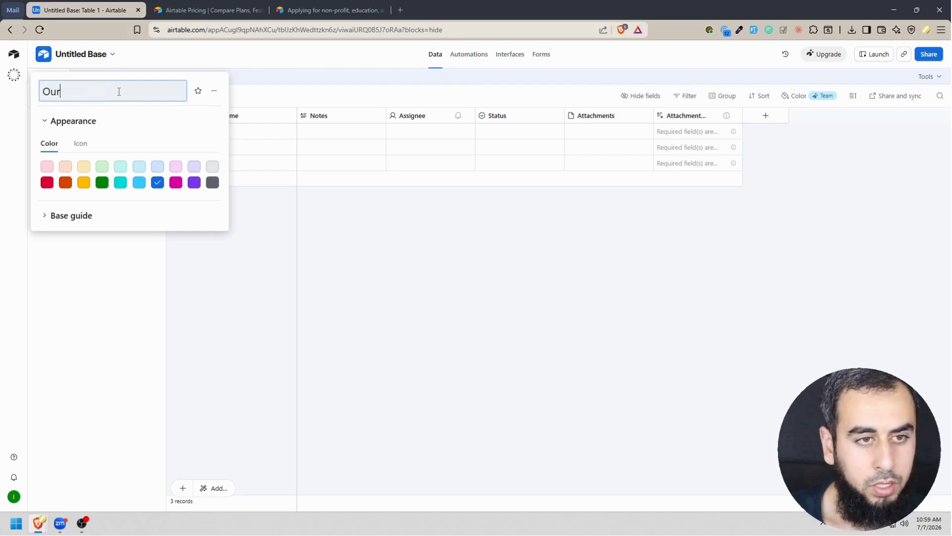
pyautogui.write(' Happy Nonprof')
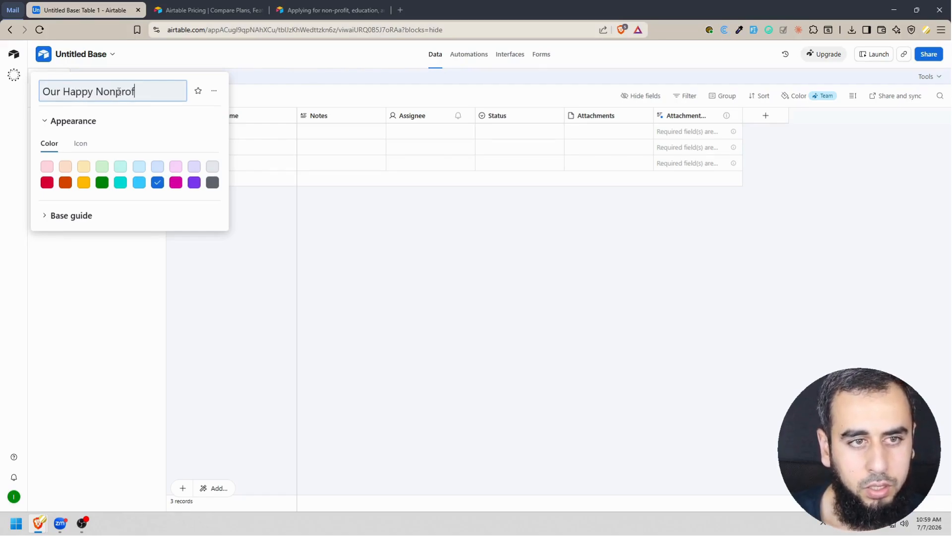
pyautogui.write('it Database')
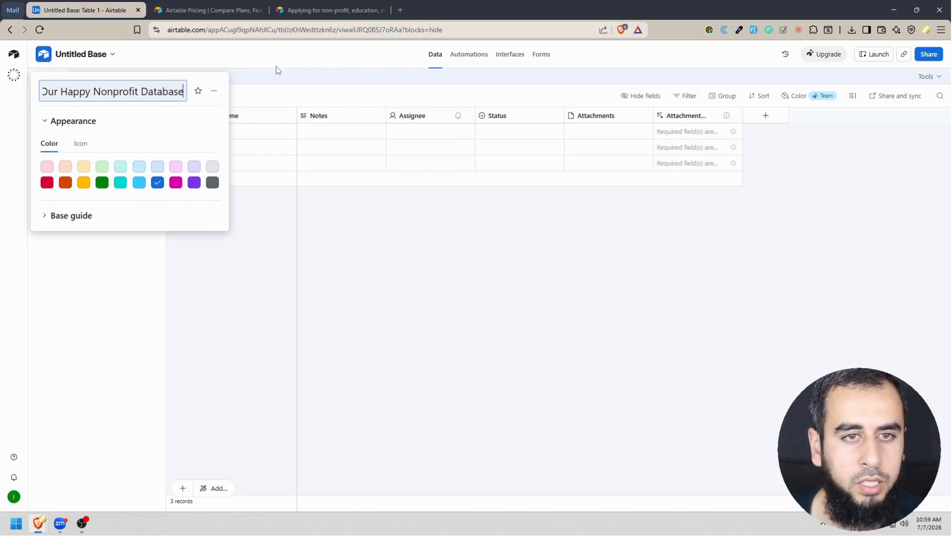
pyautogui.press('Return')
pyautogui.click(126, 57)
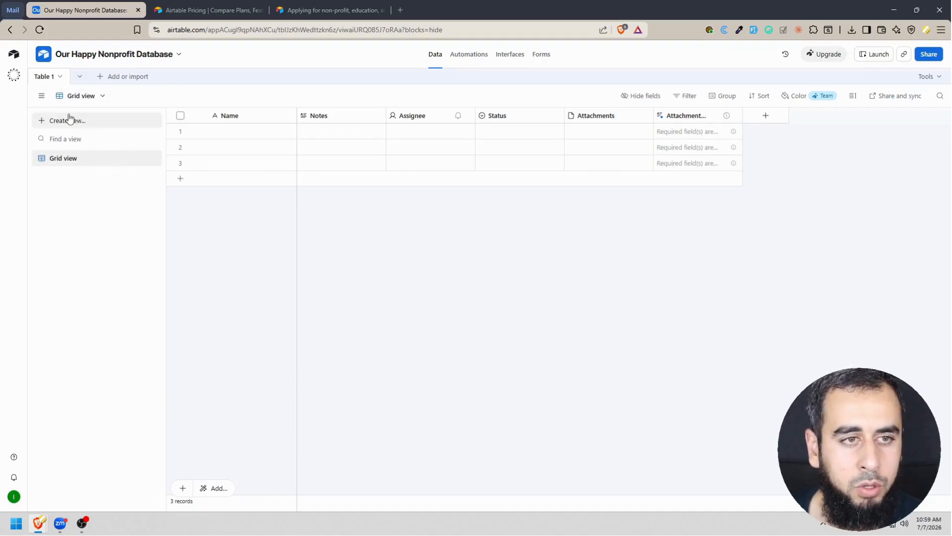
# Rename Table 1 to "Entity", with its records called Entity, and save the change.
pyautogui.click(50, 81)
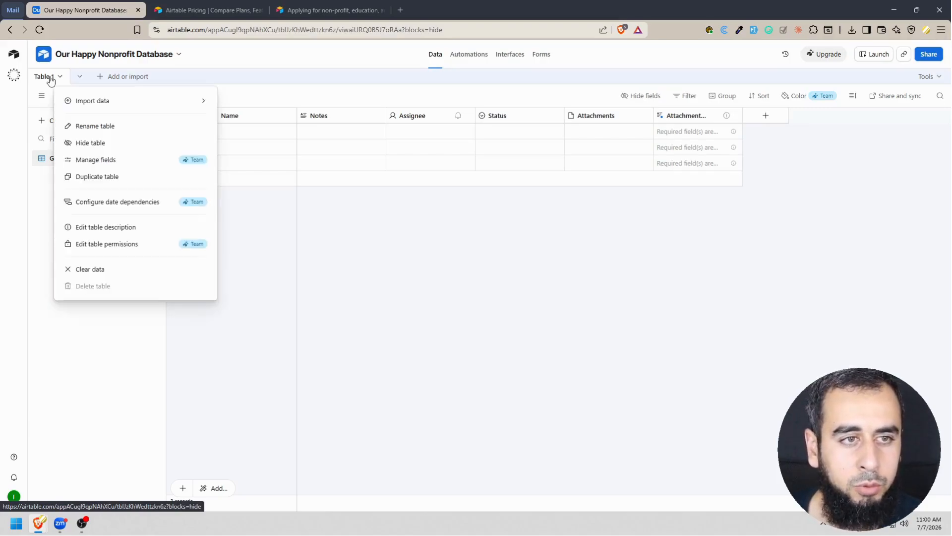
pyautogui.click(113, 127)
pyautogui.write('Entity')
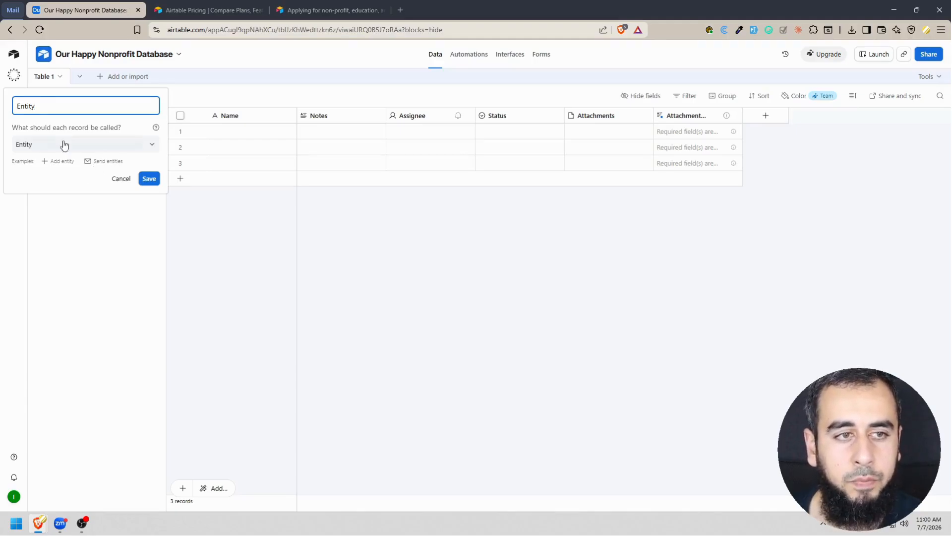
pyautogui.click(148, 178)
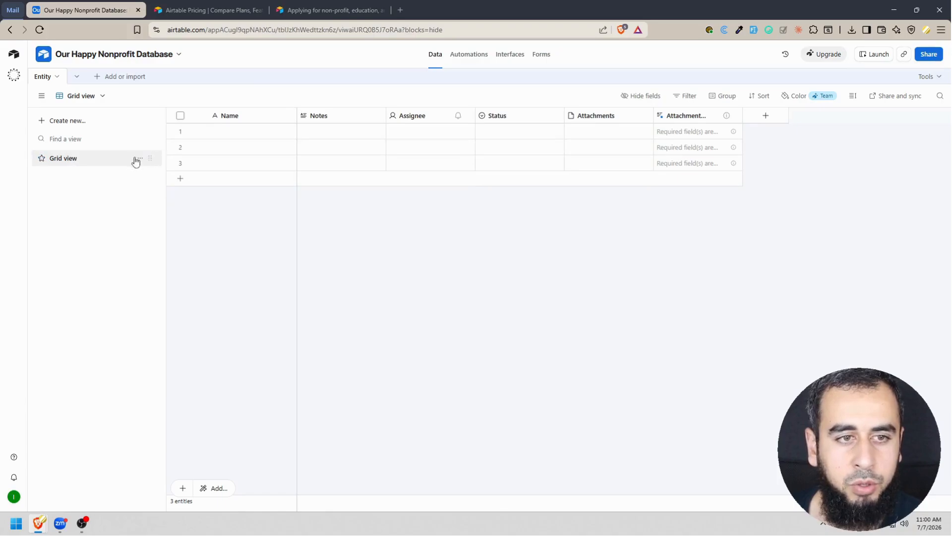
pyautogui.click(81, 123)
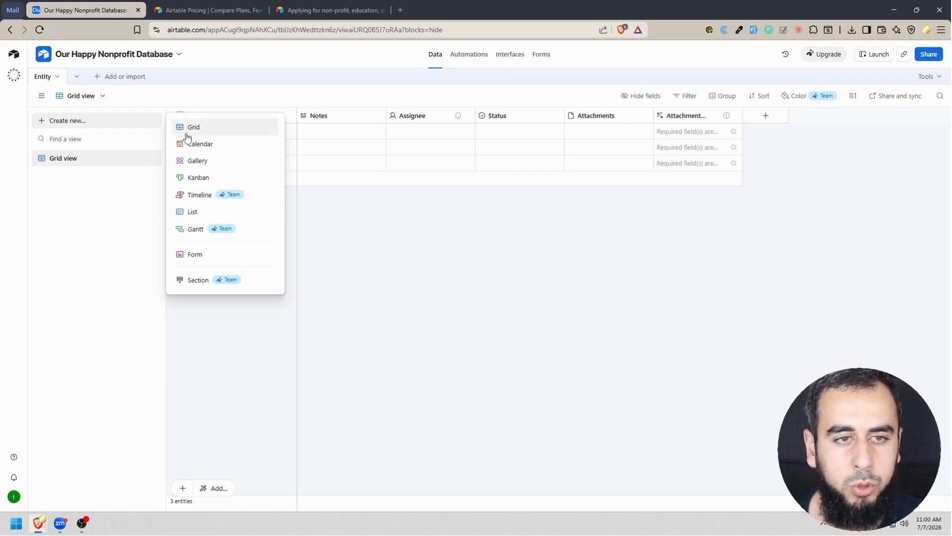
pyautogui.click(327, 234)
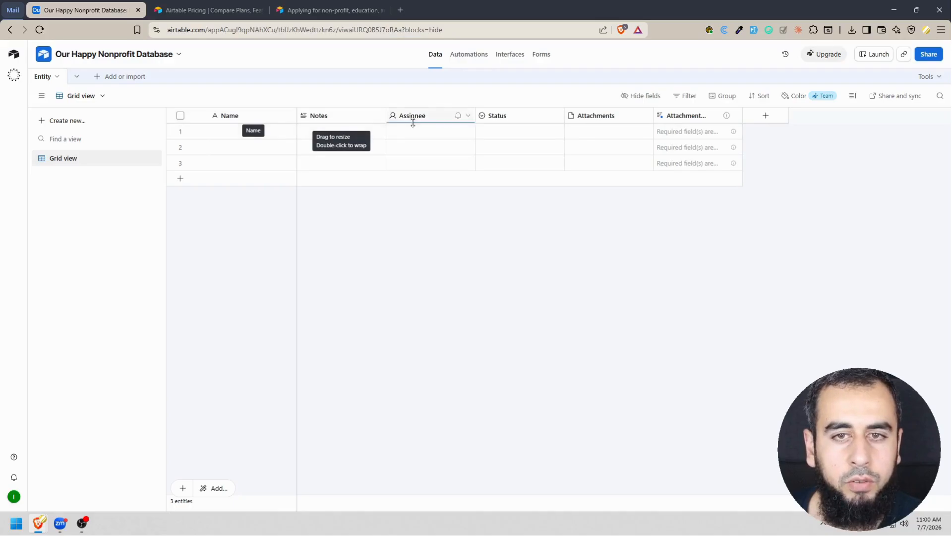
# Delete every default field of the Entity table except Name: Notes, Assignee, Status, Attachments and the AI attachment field.
pyautogui.rightClick(362, 117)
pyautogui.click(370, 423)
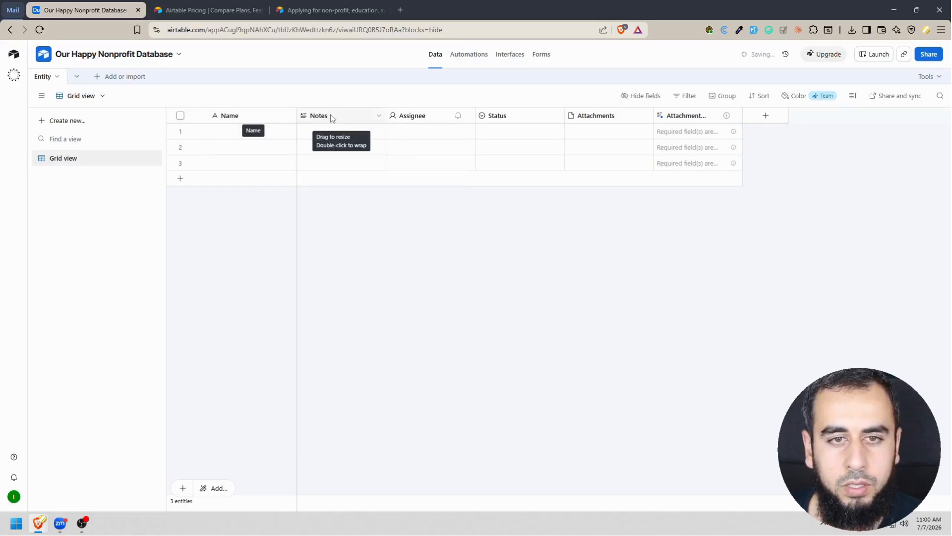
pyautogui.rightClick(329, 118)
pyautogui.click(352, 383)
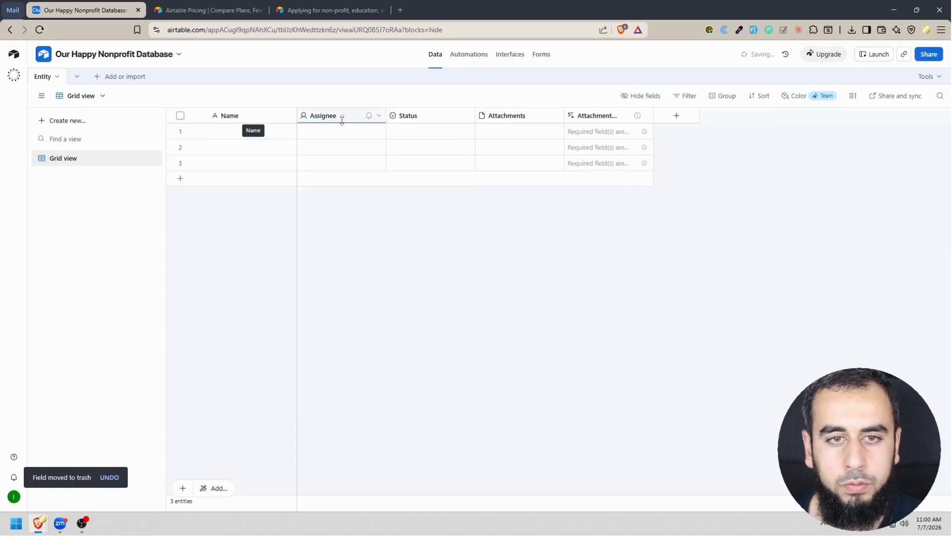
pyautogui.rightClick(330, 118)
pyautogui.click(351, 383)
pyautogui.rightClick(339, 121)
pyautogui.click(348, 440)
pyautogui.rightClick(335, 115)
pyautogui.click(579, 335)
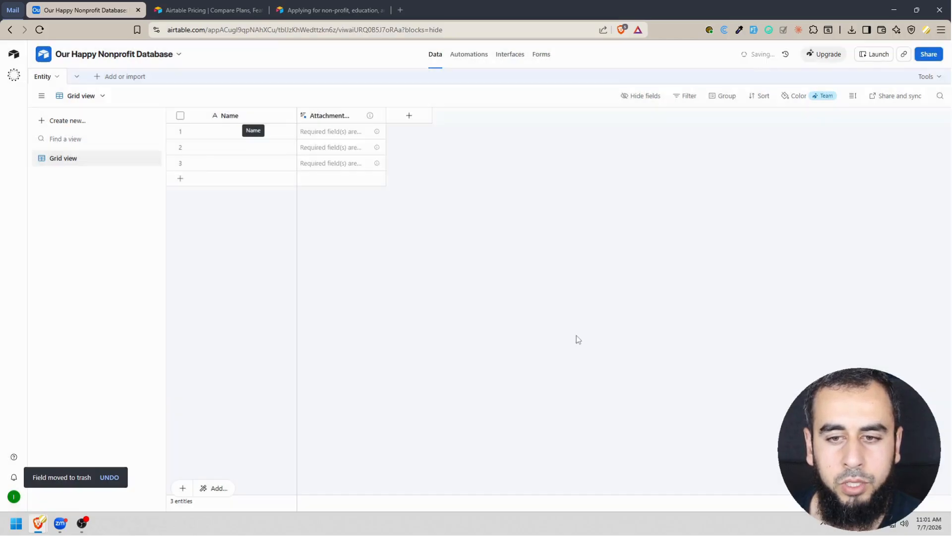
pyautogui.rightClick(338, 115)
pyautogui.click(359, 446)
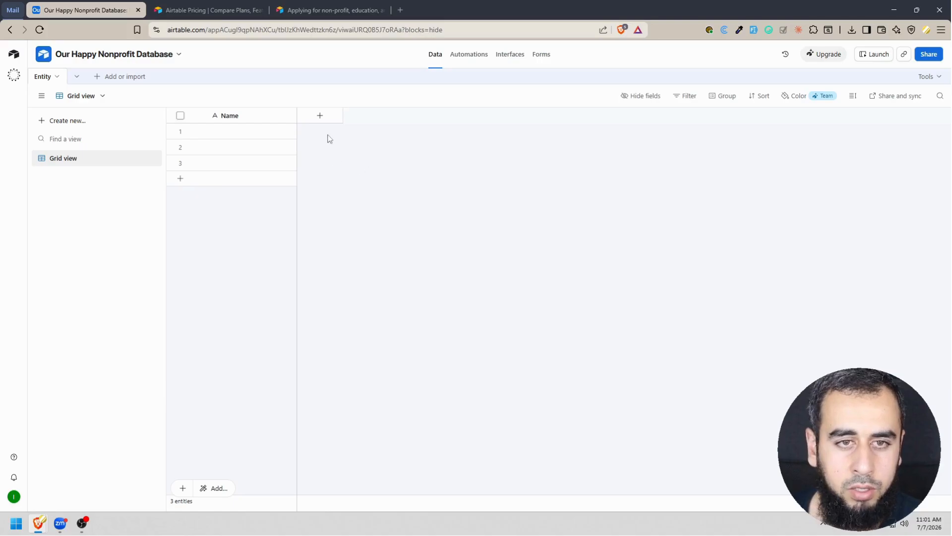
# Look through the field types for a new Entity field, choose Single select and name the field "Type".
pyautogui.click(323, 117)
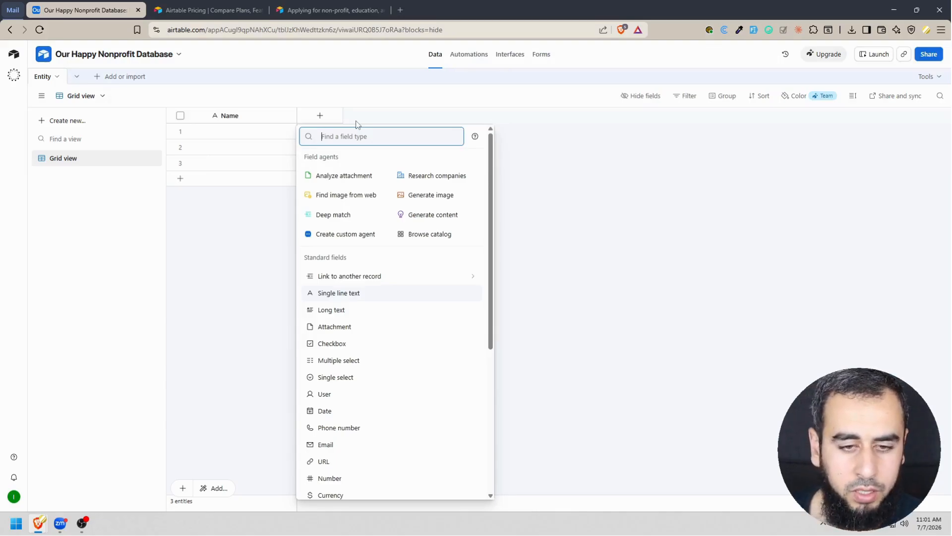
pyautogui.scroll(-2, 372, 347)
pyautogui.scroll(2, 372, 348)
pyautogui.scroll(-5, 372, 349)
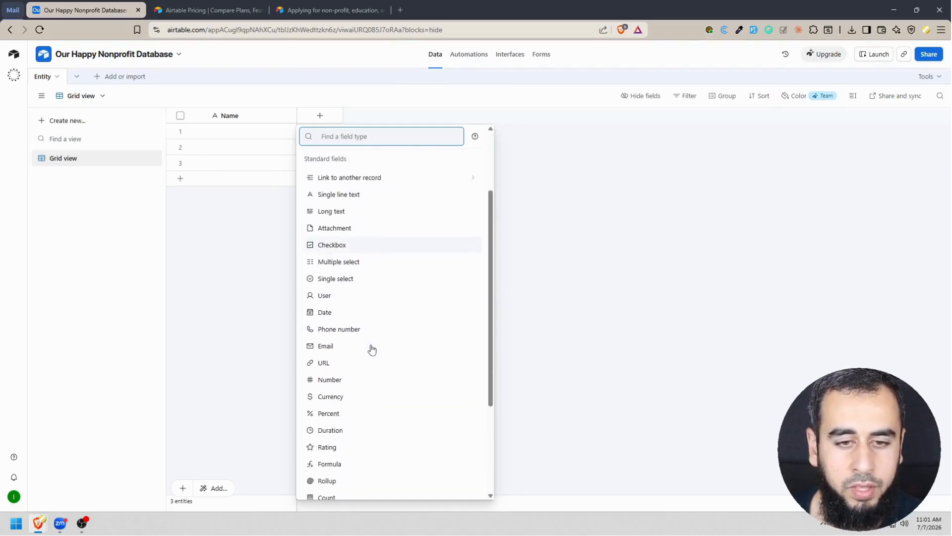
pyautogui.scroll(5, 372, 350)
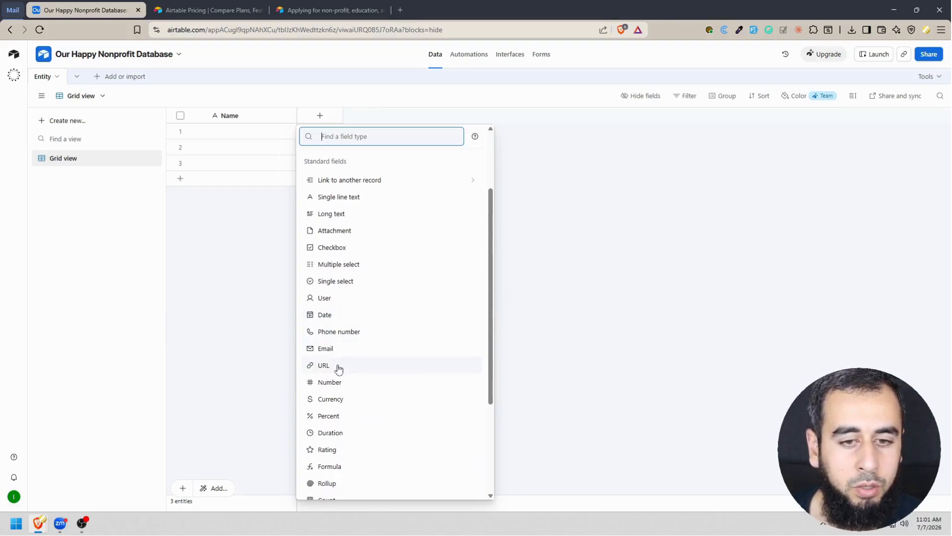
pyautogui.scroll(-2, 349, 412)
pyautogui.scroll(4, 352, 278)
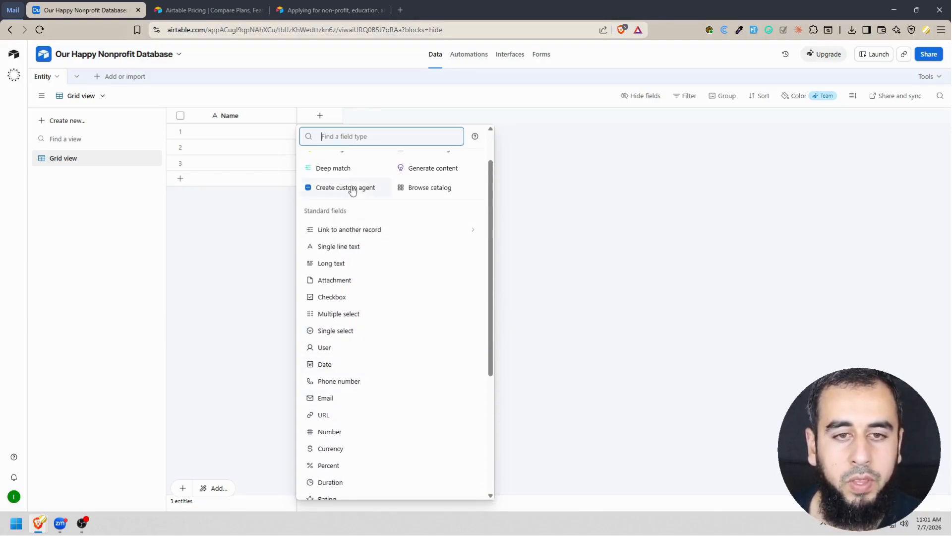
pyautogui.scroll(-2, 404, 296)
pyautogui.write('se')
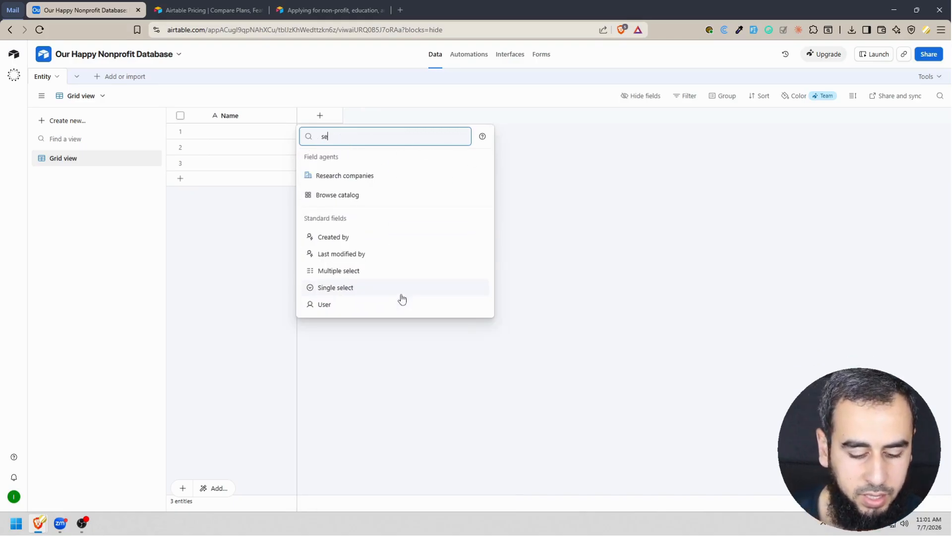
pyautogui.write('le')
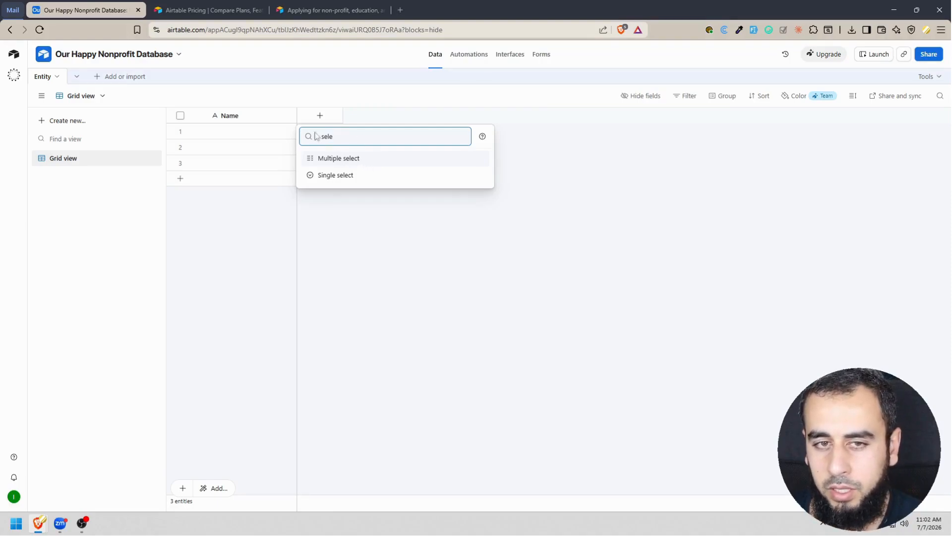
pyautogui.click(347, 177)
pyautogui.write('Type')
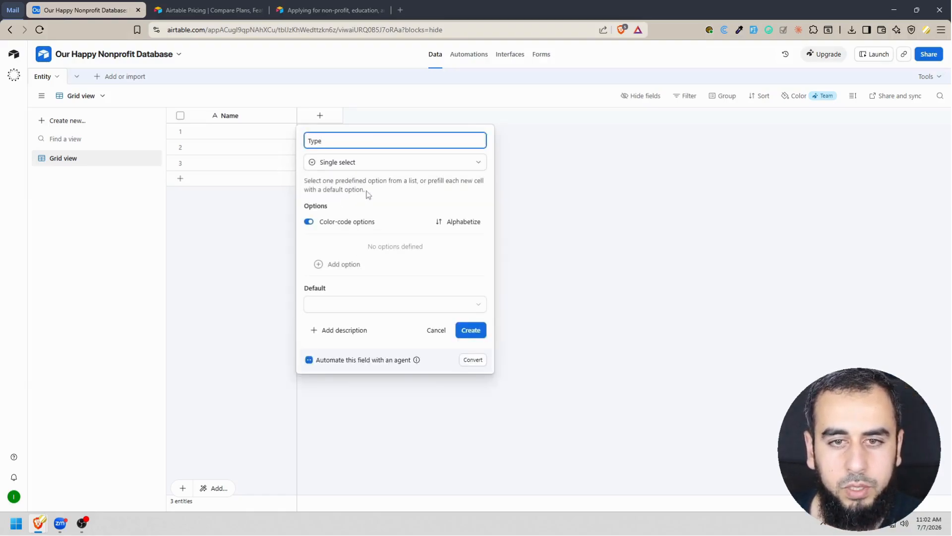
# Give the Type field the options Organization and Household, create it, and check its choices in the first record.
pyautogui.click(337, 265)
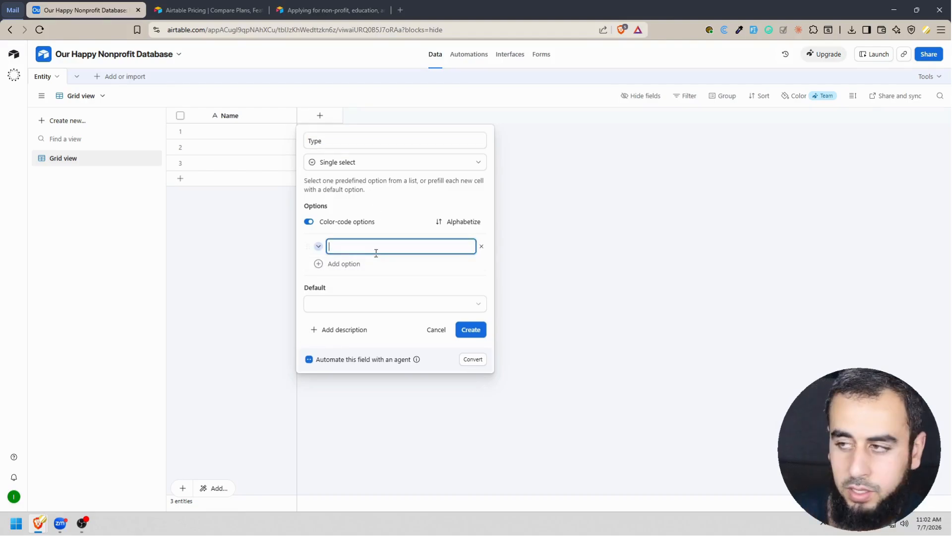
pyautogui.write('Organization')
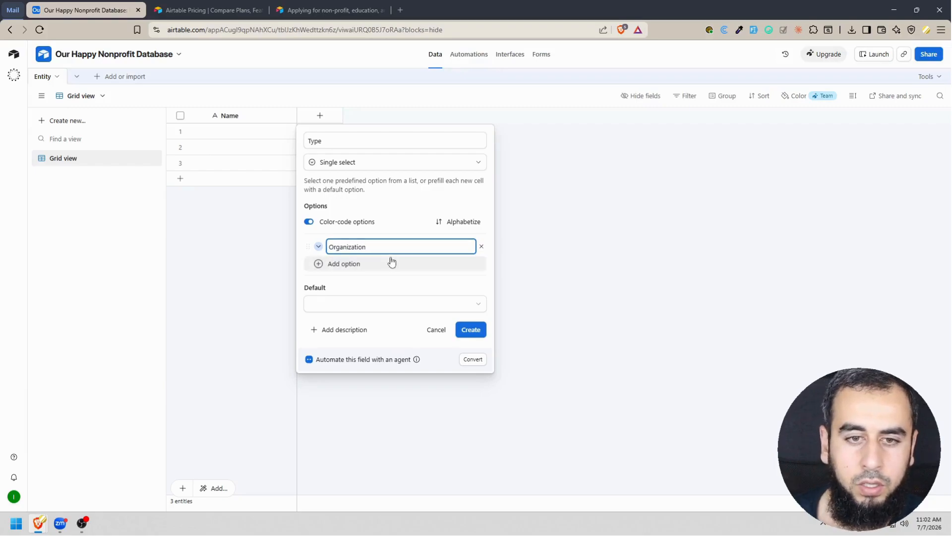
pyautogui.click(361, 266)
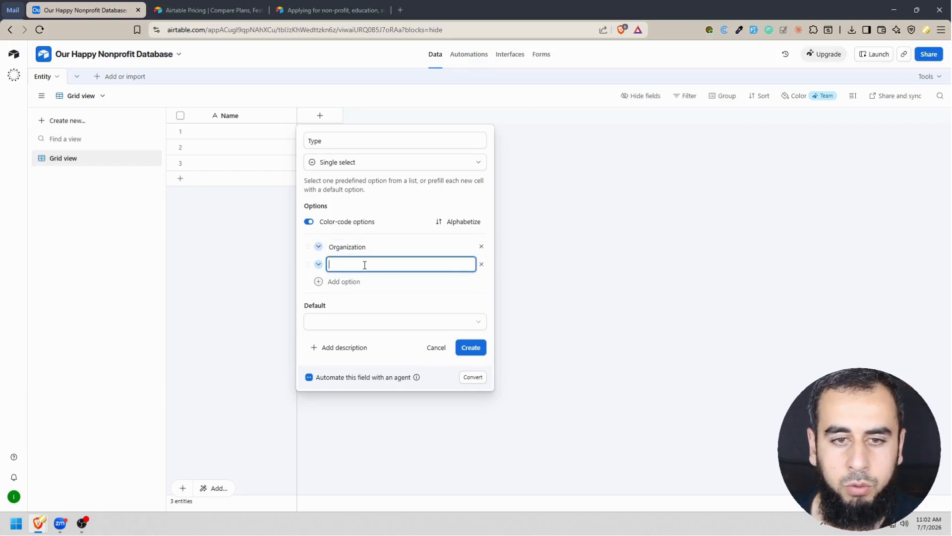
pyautogui.write('Household')
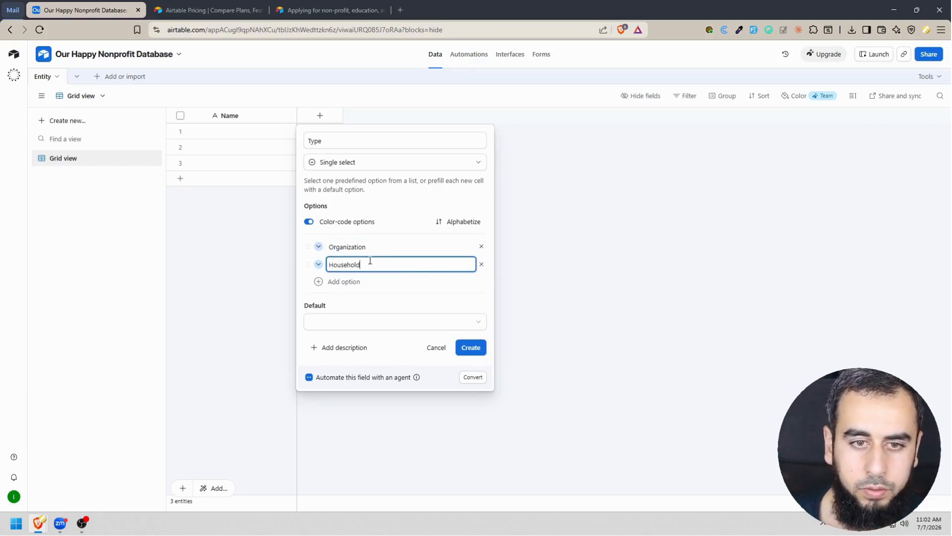
pyautogui.click(319, 246)
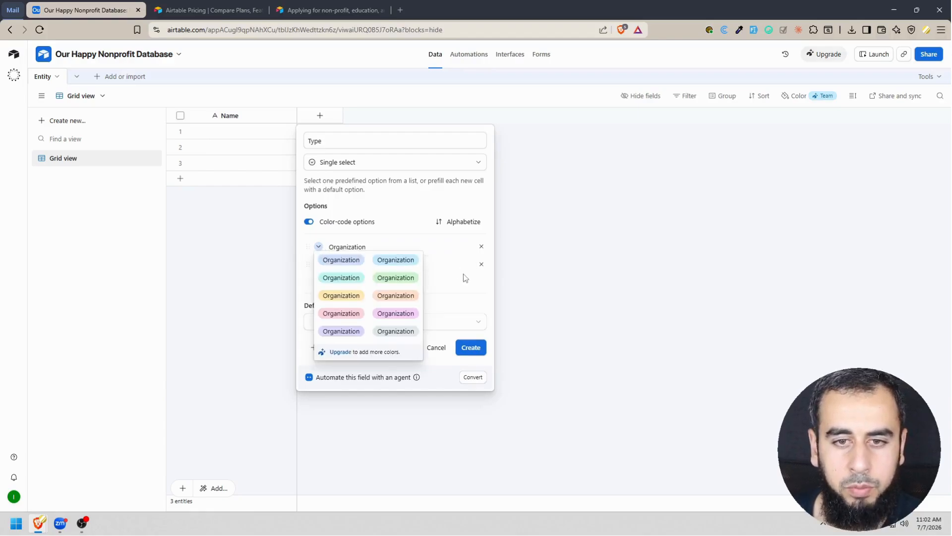
pyautogui.click(492, 287)
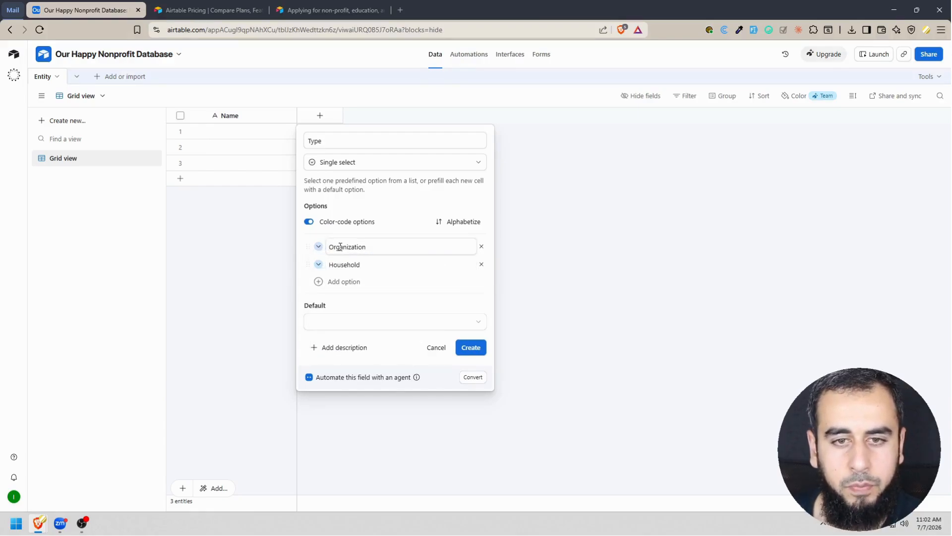
pyautogui.click(475, 351)
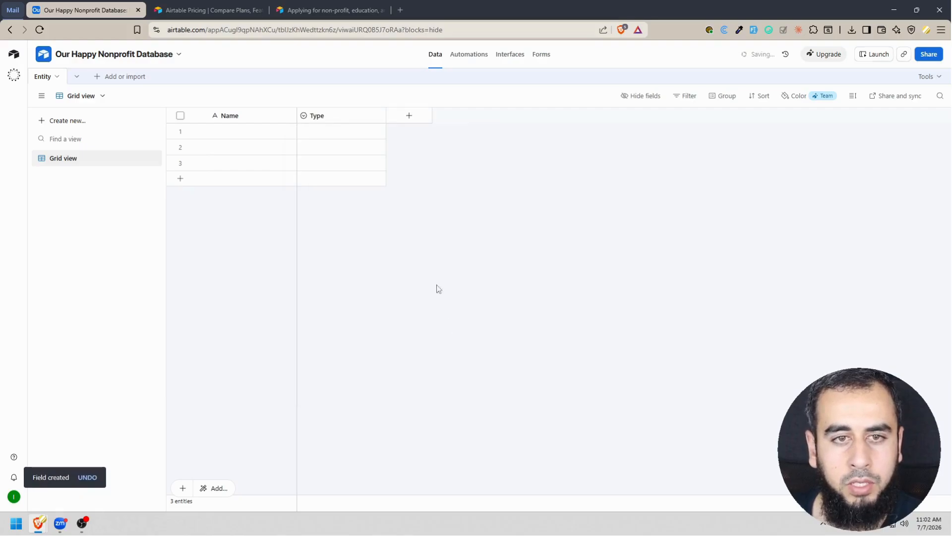
pyautogui.doubleClick(366, 133)
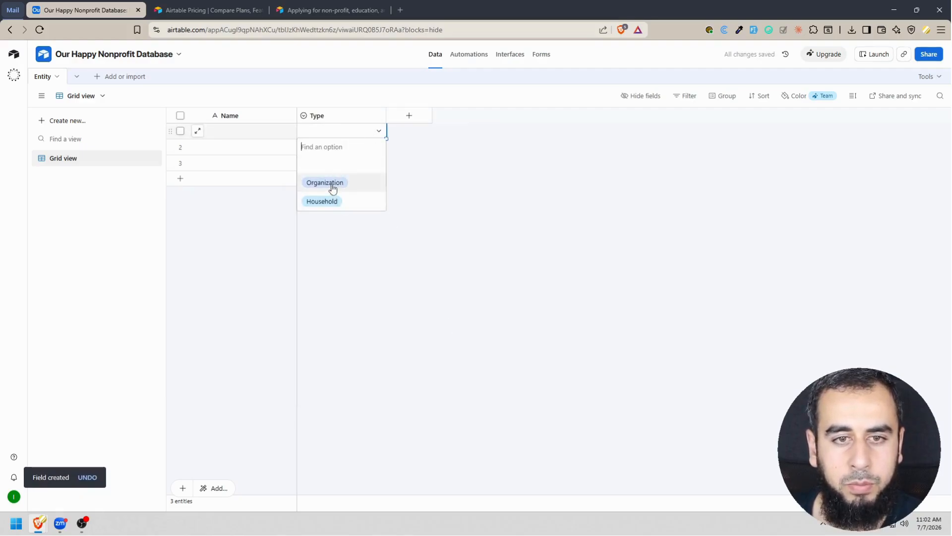
pyautogui.click(425, 169)
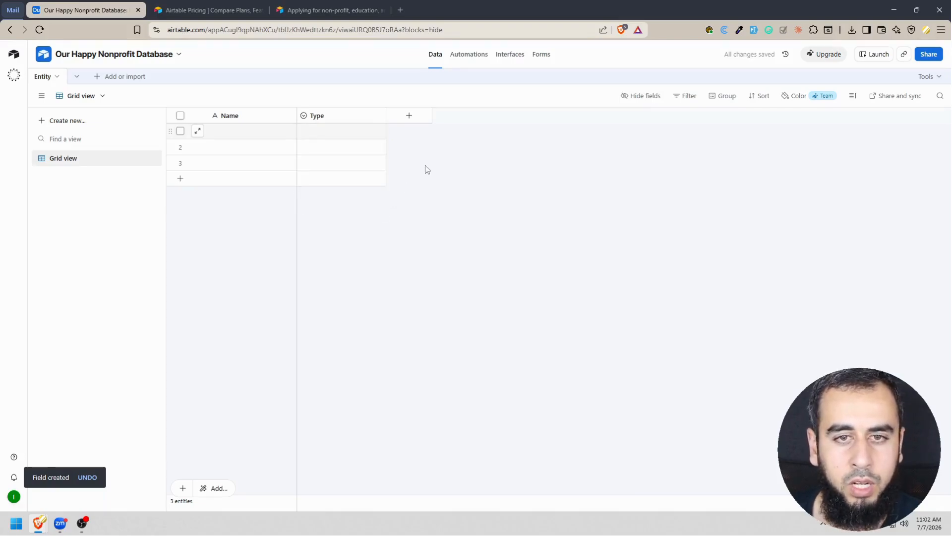
# Add a Phone number field named "Phone Number" to the Entity table.
pyautogui.click(409, 119)
pyautogui.write('Phon')
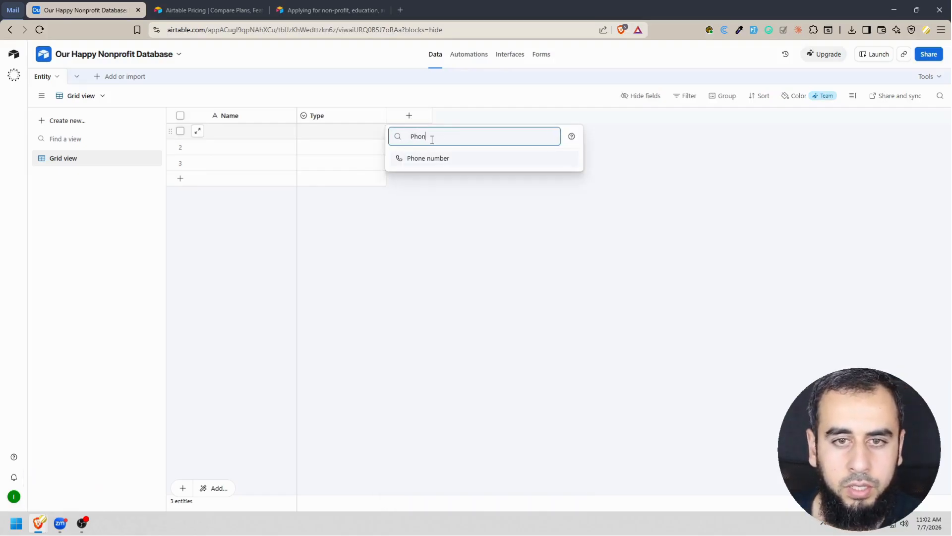
pyautogui.click(449, 159)
pyautogui.write('Phone')
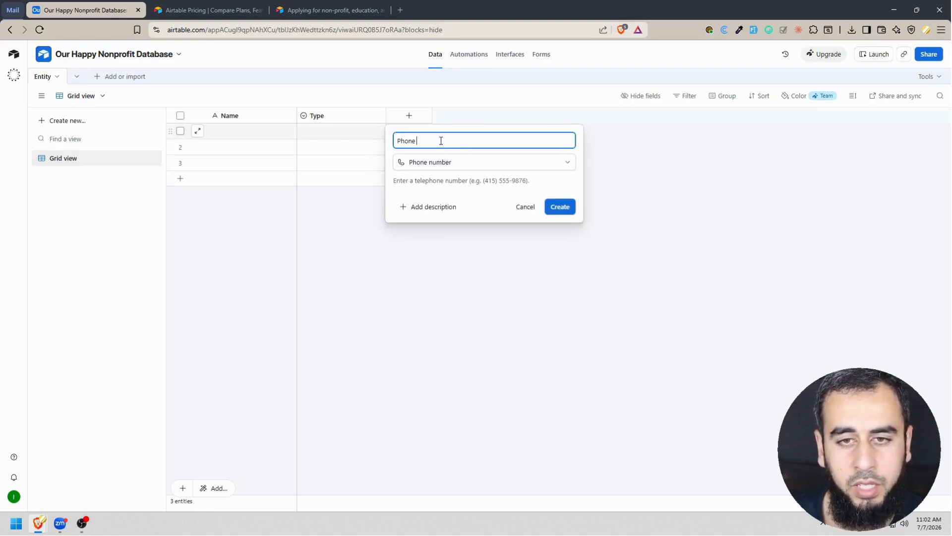
pyautogui.write(' Number')
pyautogui.click(567, 210)
# Add an Email-type field named "Email" after the Phone Number field.
pyautogui.click(498, 116)
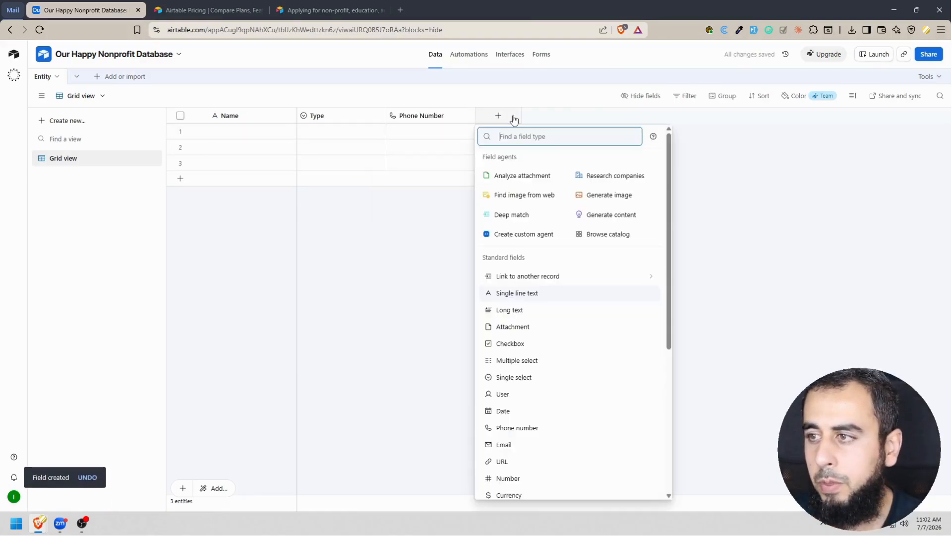
pyautogui.write('email')
pyautogui.click(521, 157)
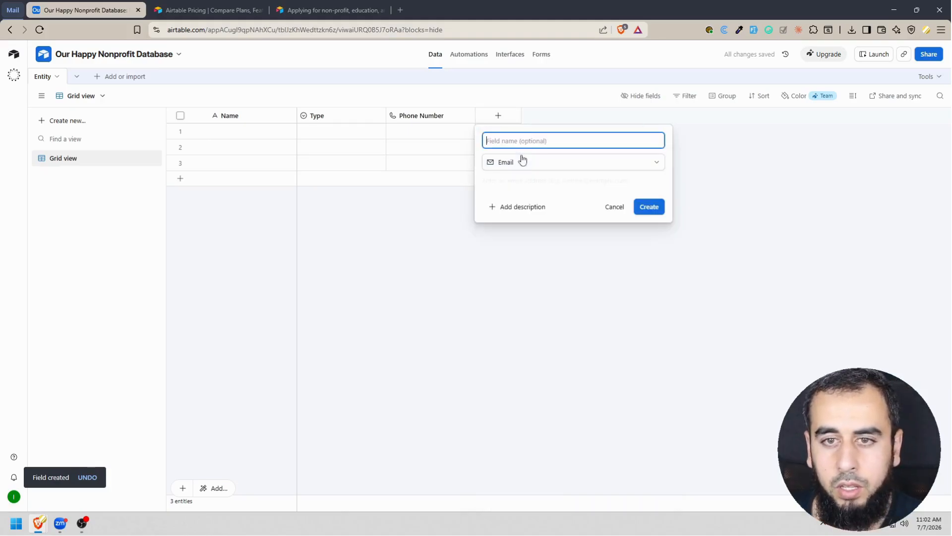
pyautogui.write('Email')
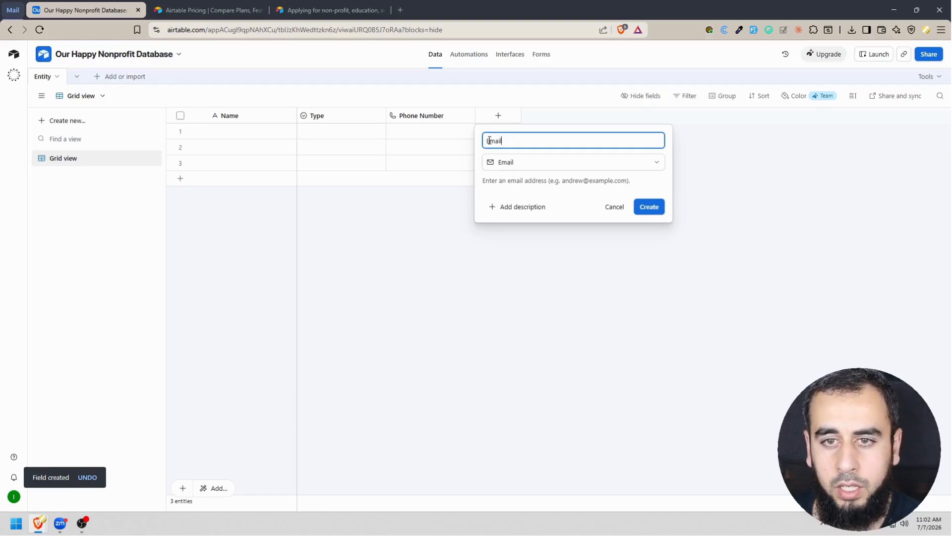
pyautogui.click(650, 206)
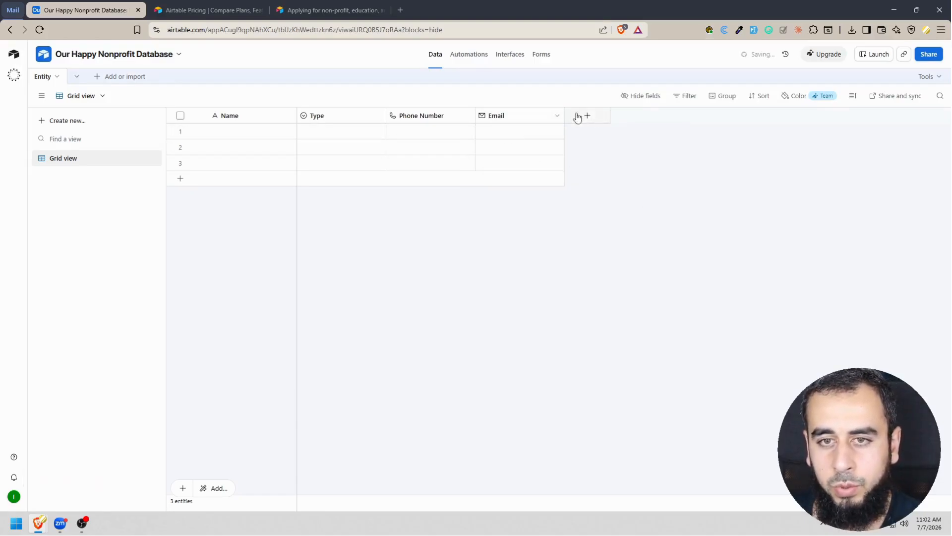
# Add a Single line text field named "Street" to the Entity table for the address.
pyautogui.click(588, 116)
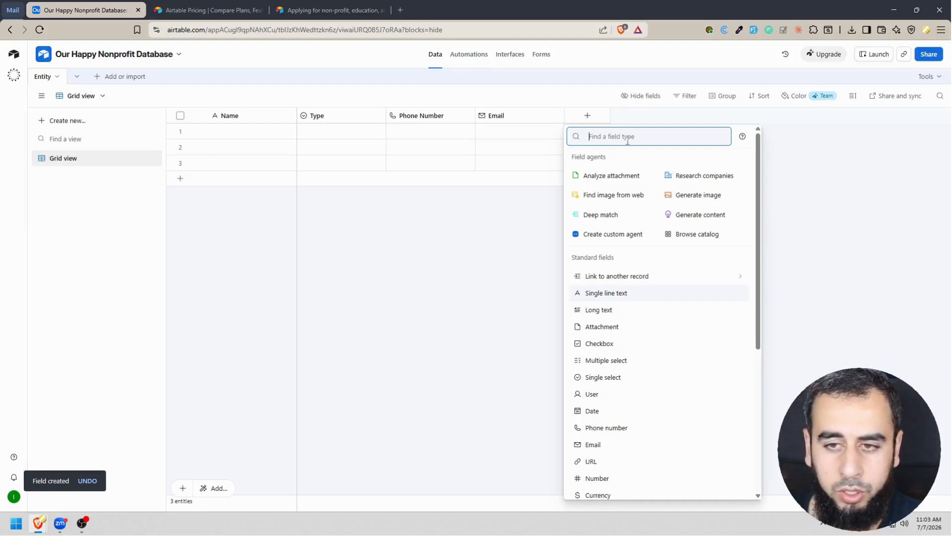
pyautogui.write('singl')
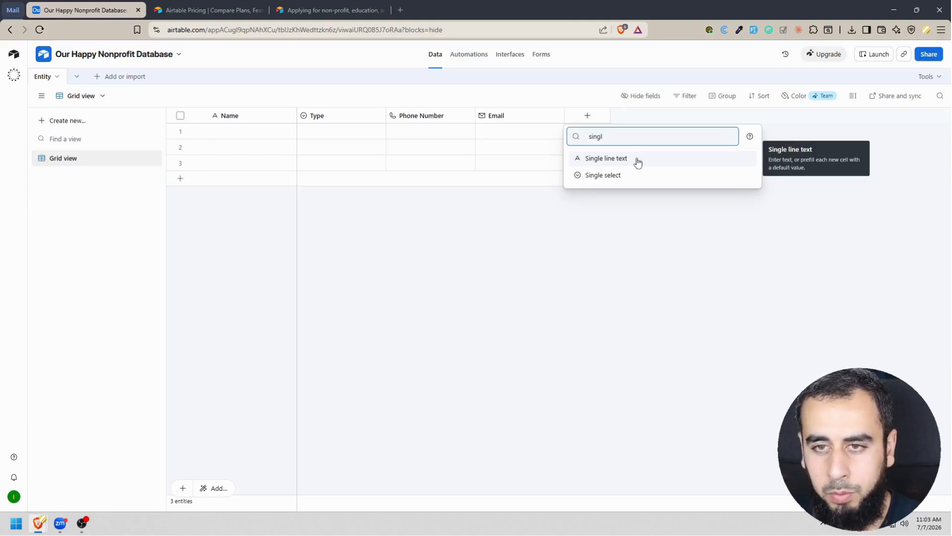
pyautogui.click(638, 160)
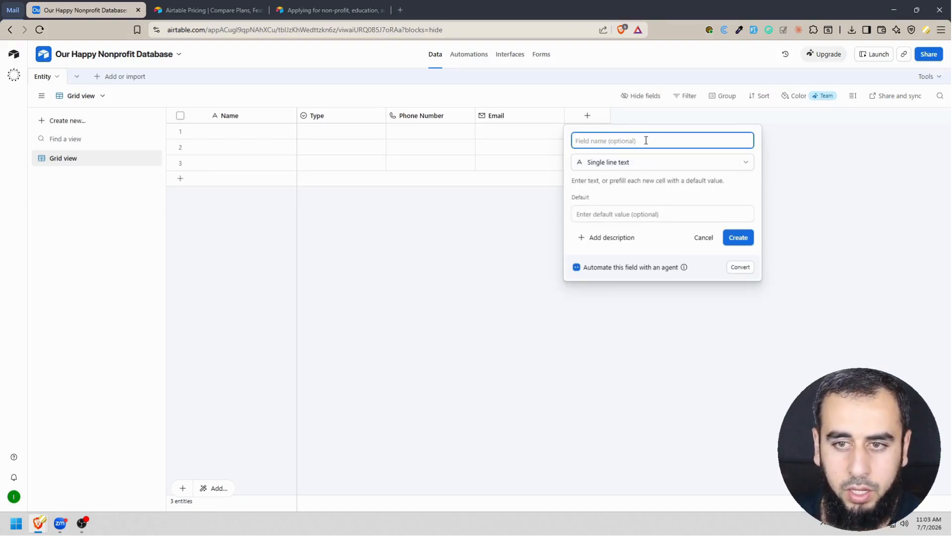
pyautogui.write('Street')
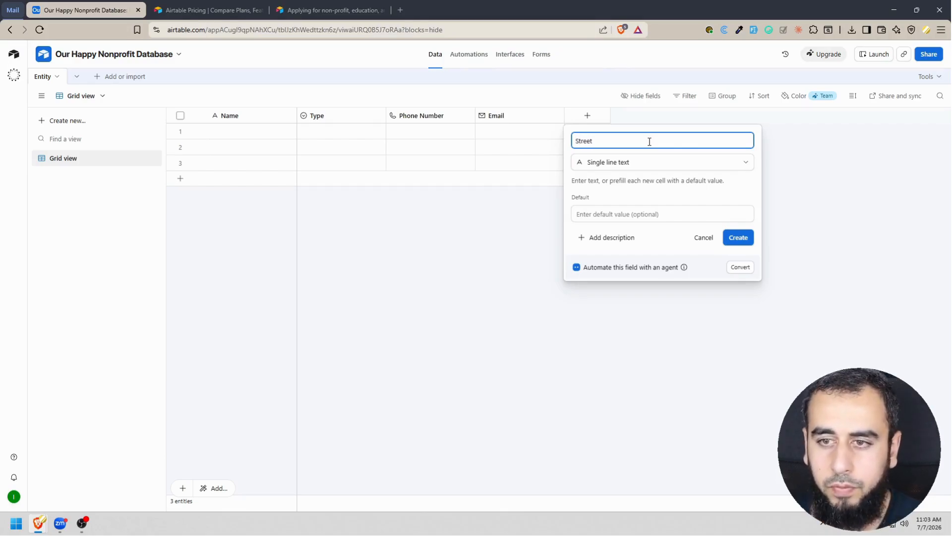
pyautogui.click(739, 237)
# Add a Single line text field named "City" after the Street field.
pyautogui.click(676, 116)
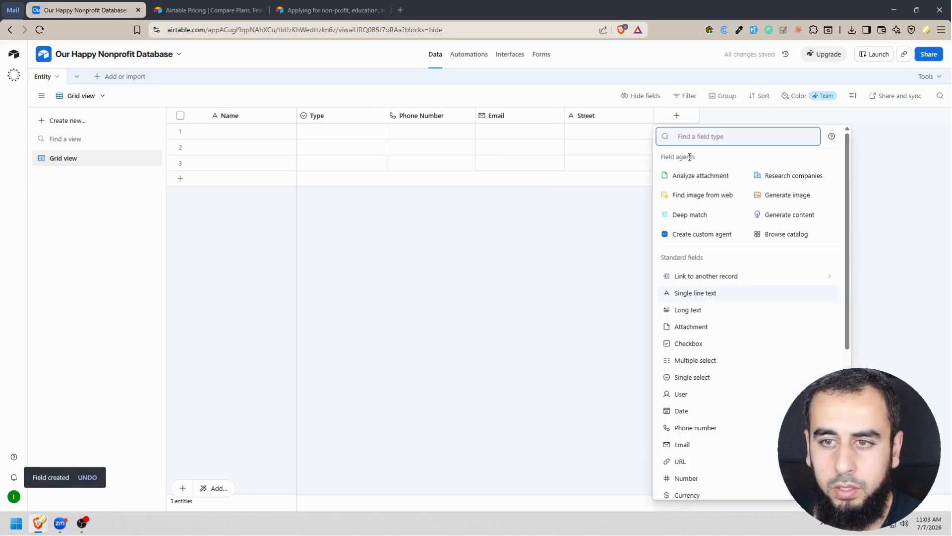
pyautogui.write('text')
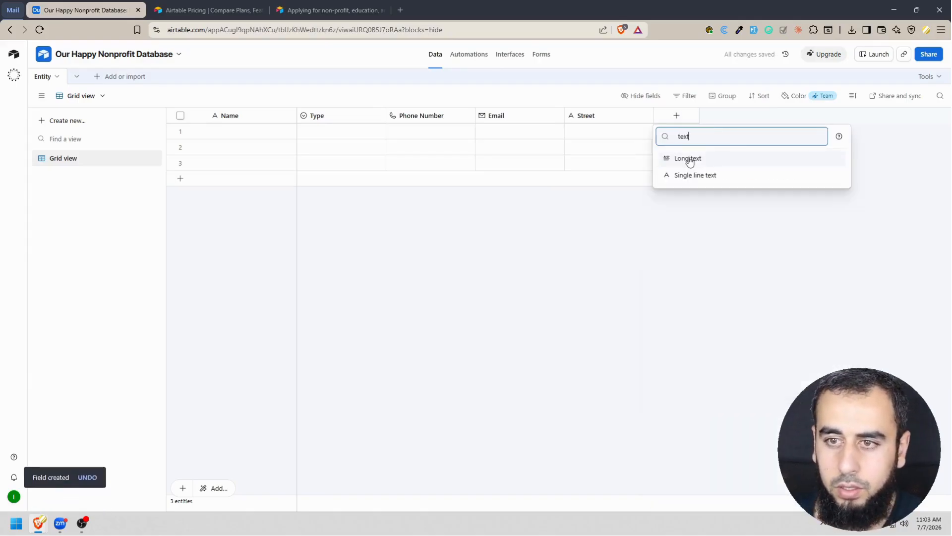
pyautogui.click(722, 175)
pyautogui.write('City')
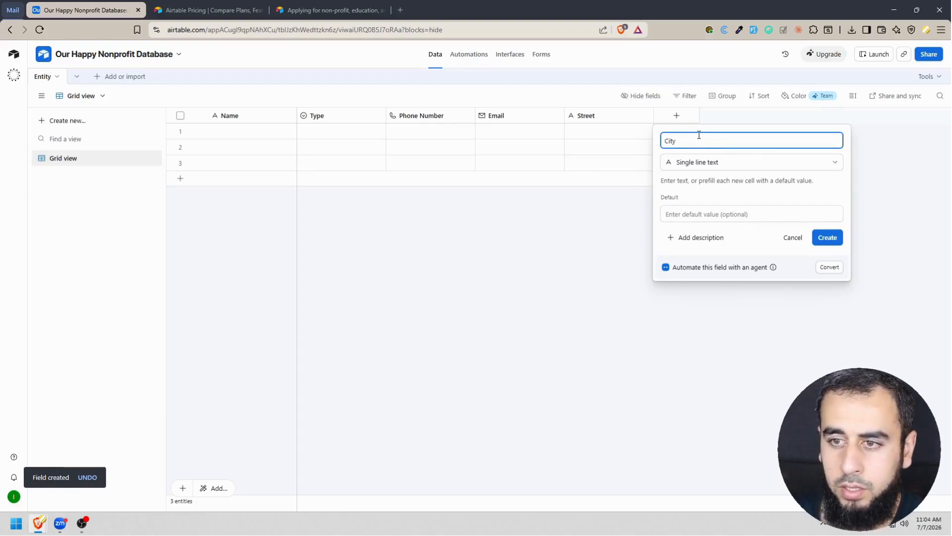
pyautogui.click(837, 239)
# Add a Single line text field named "State" after the City field.
pyautogui.click(765, 116)
pyautogui.write('text')
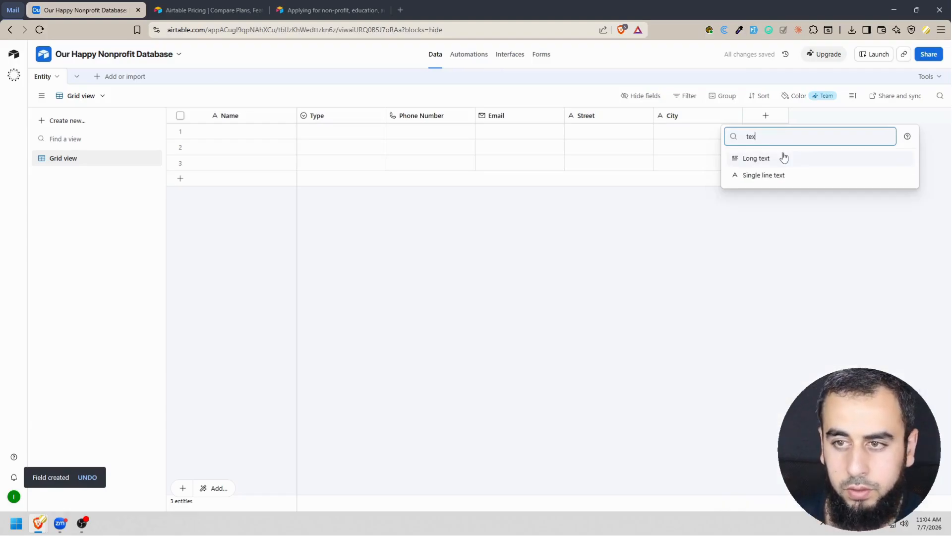
pyautogui.click(786, 175)
pyautogui.write('State')
pyautogui.click(896, 238)
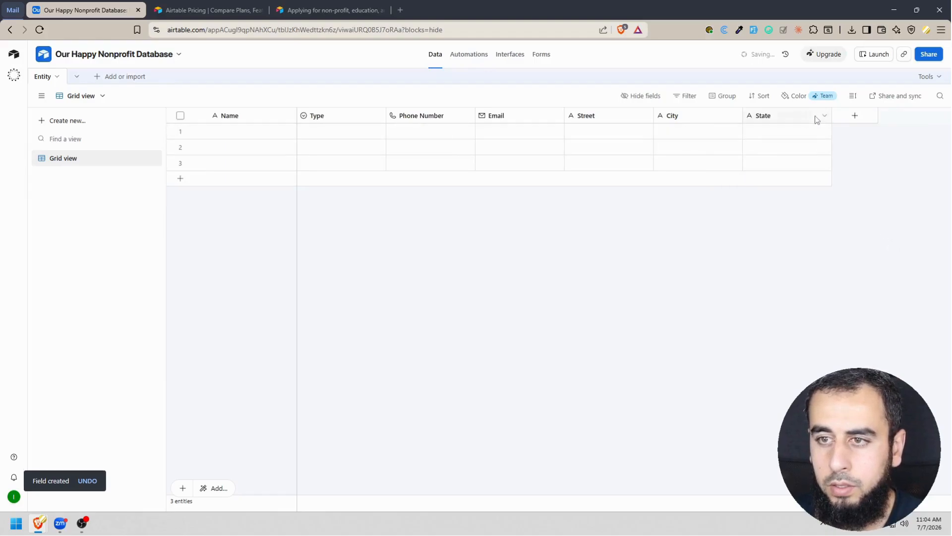
# Add a Single line text field named "Postal Code" after the State field.
pyautogui.click(854, 115)
pyautogui.write('text')
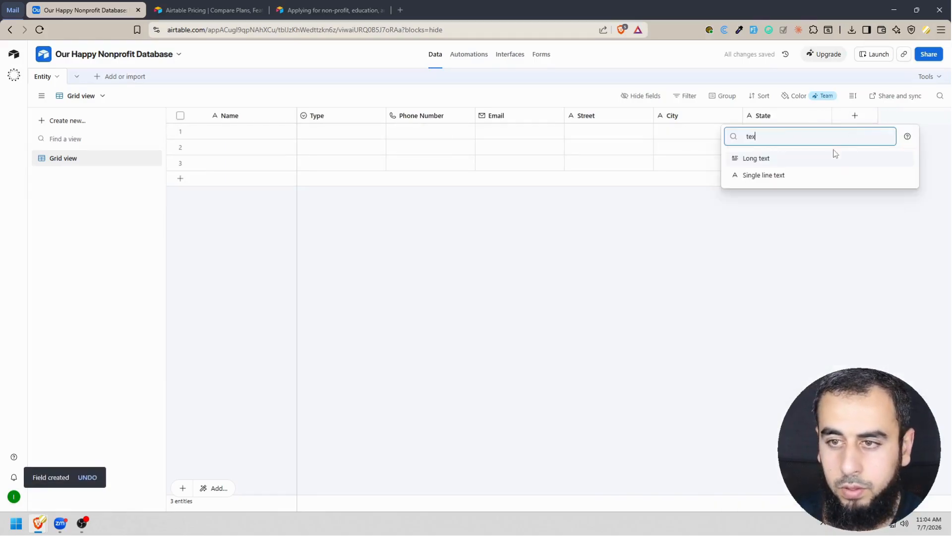
pyautogui.click(791, 177)
pyautogui.write('Postal Code')
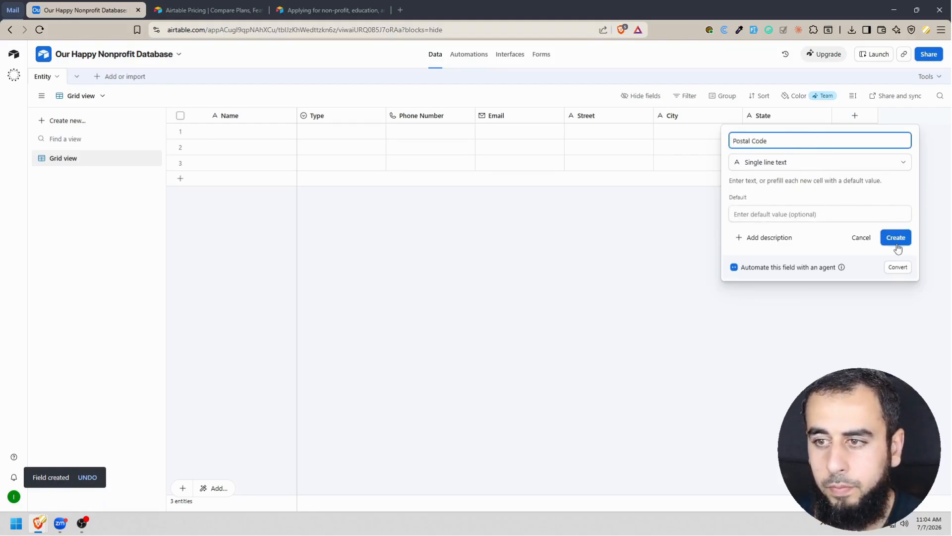
pyautogui.click(895, 237)
# Add a Single line text field named "Country" after the Postal Code field.
pyautogui.click(944, 116)
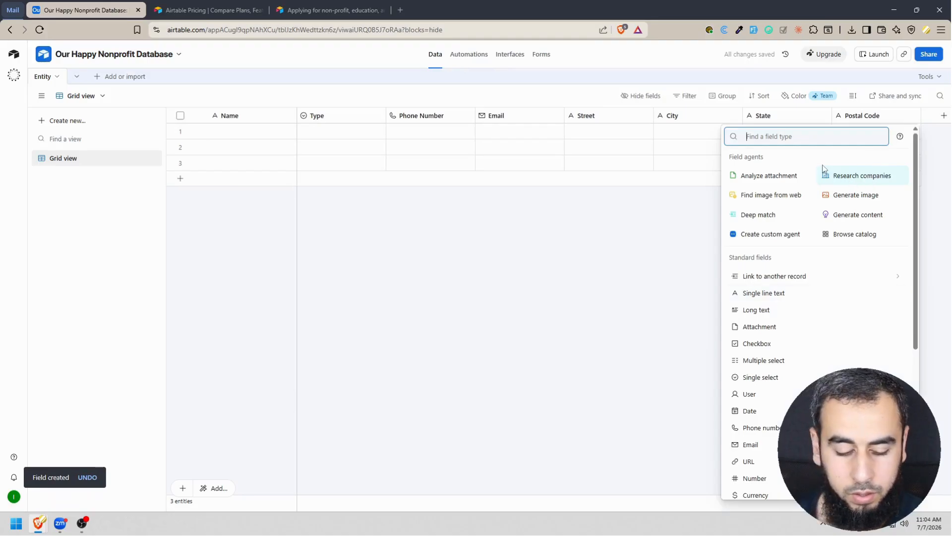
pyautogui.write('text')
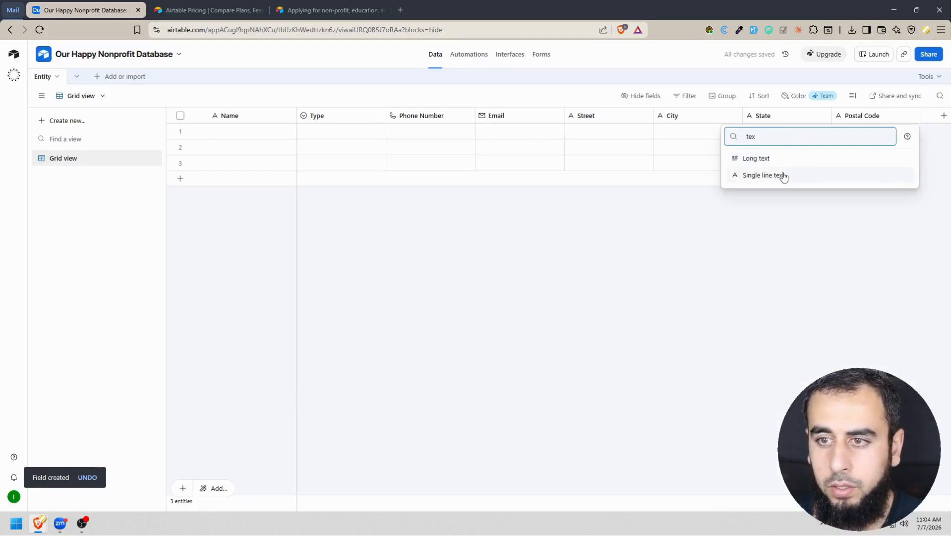
pyautogui.click(782, 177)
pyautogui.write('Country')
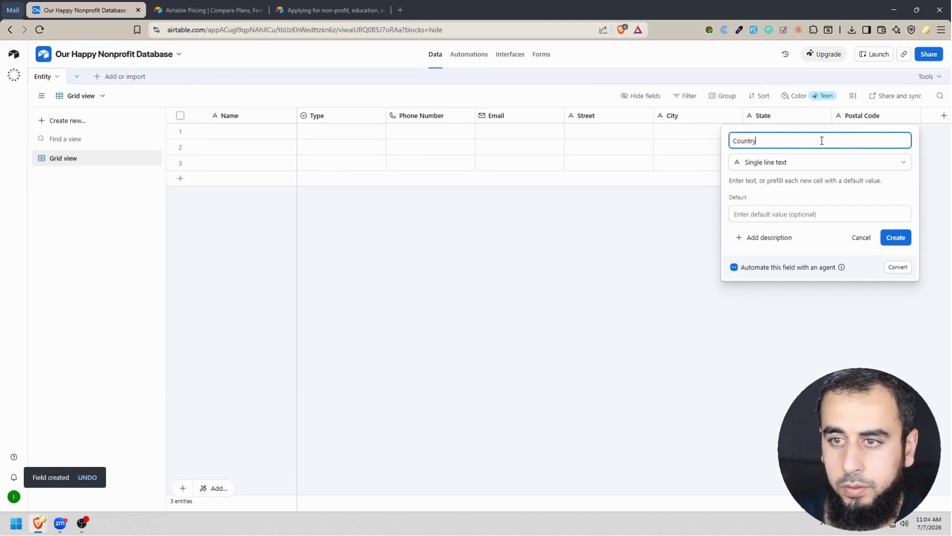
pyautogui.click(896, 237)
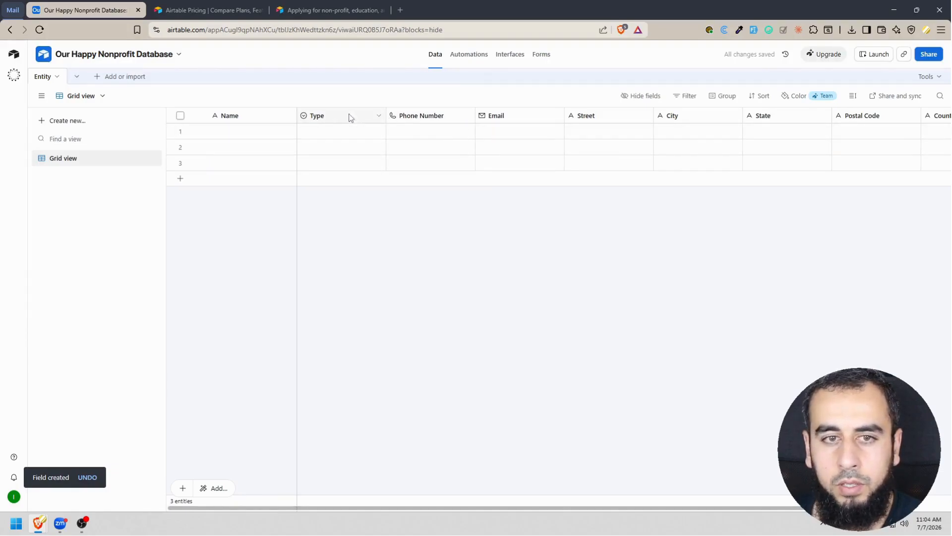
# Narrow the Name column, then name the first record "Some Organization" and set its Type to Organization.
pyautogui.moveTo(296, 115); pyautogui.dragTo(272, 115)
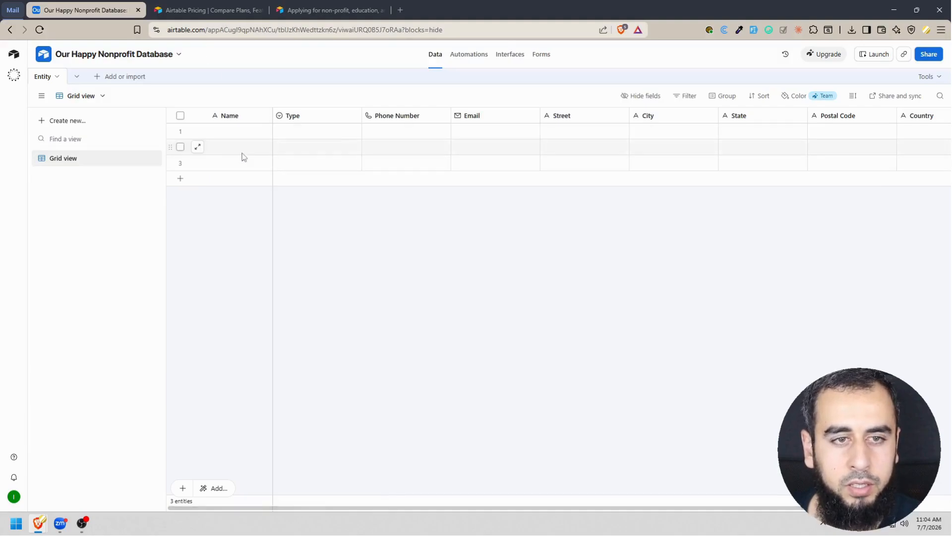
pyautogui.doubleClick(256, 129)
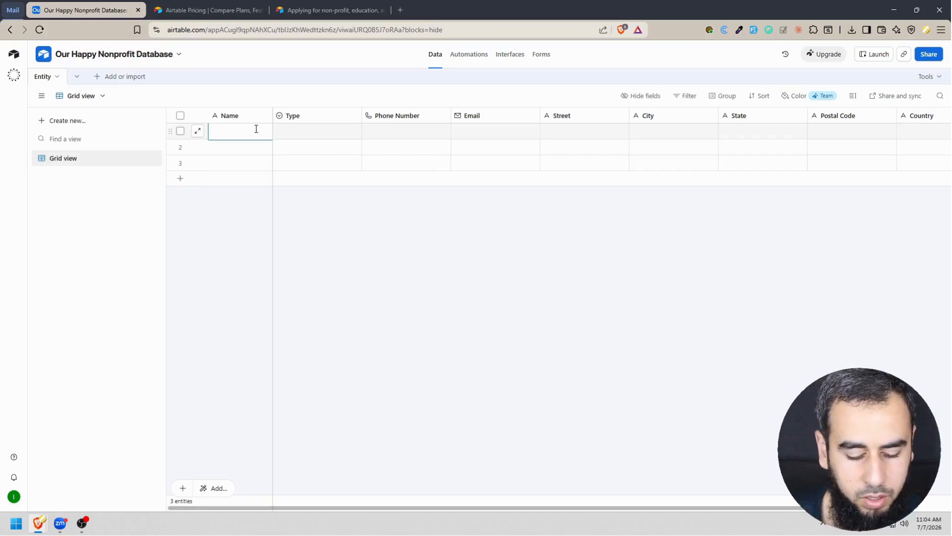
pyautogui.write('Some Organization')
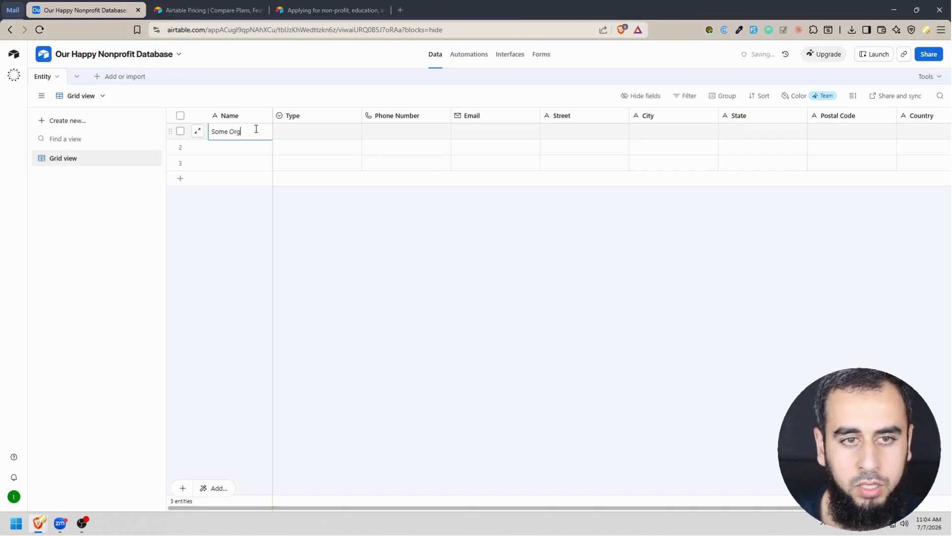
pyautogui.click(291, 135)
pyautogui.click(320, 137)
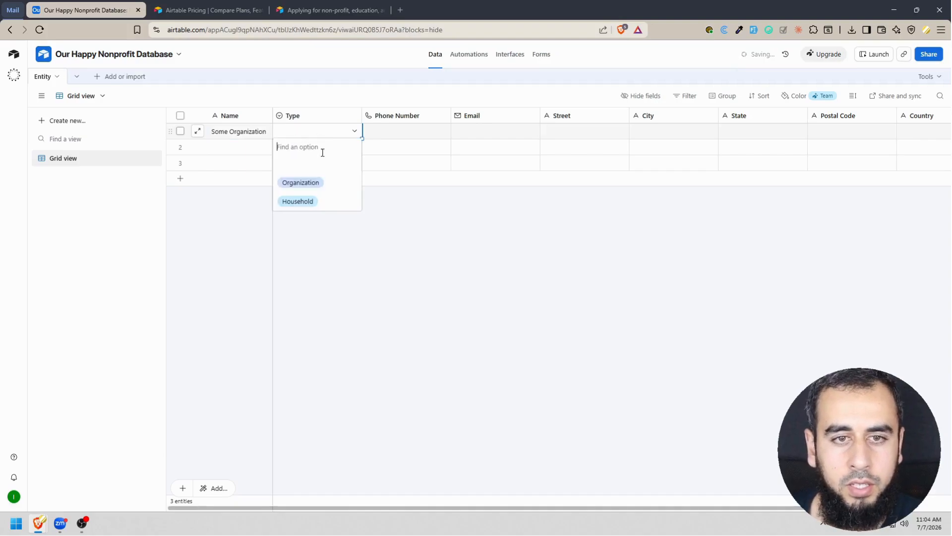
pyautogui.click(313, 180)
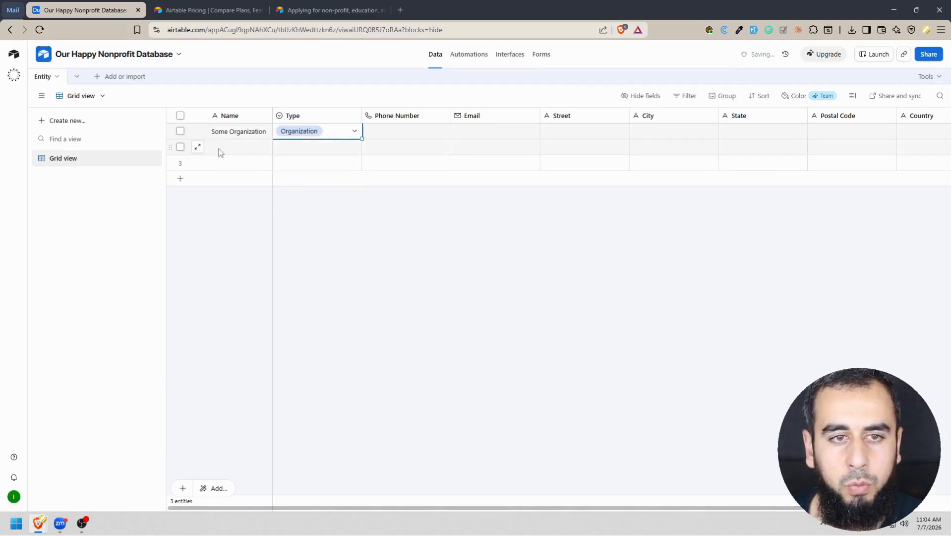
# Close the Airtable pricing and nonprofit application pages, then open the Mockaroo data generator in a new browser tab.
pyautogui.click(355, 212)
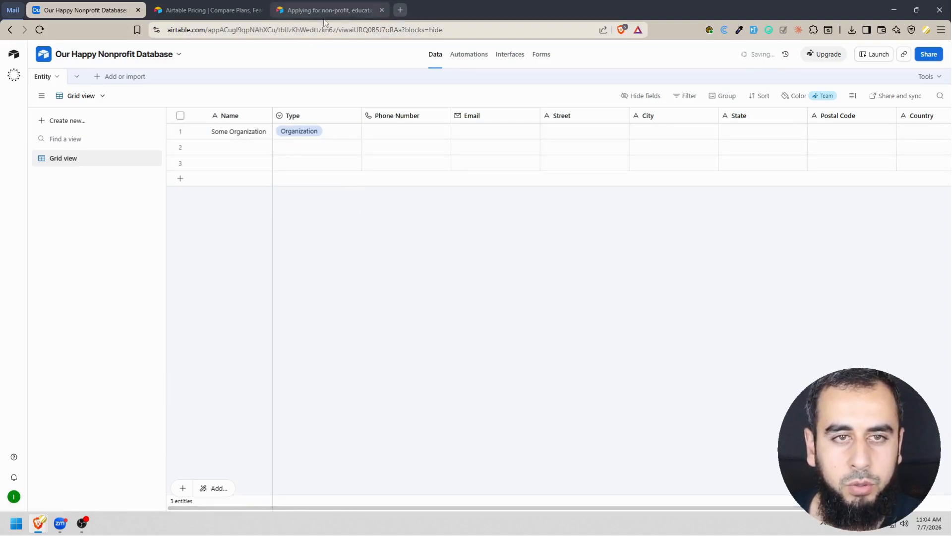
pyautogui.click(262, 11)
pyautogui.click(260, 10)
pyautogui.hotkey('ctrl', 't')
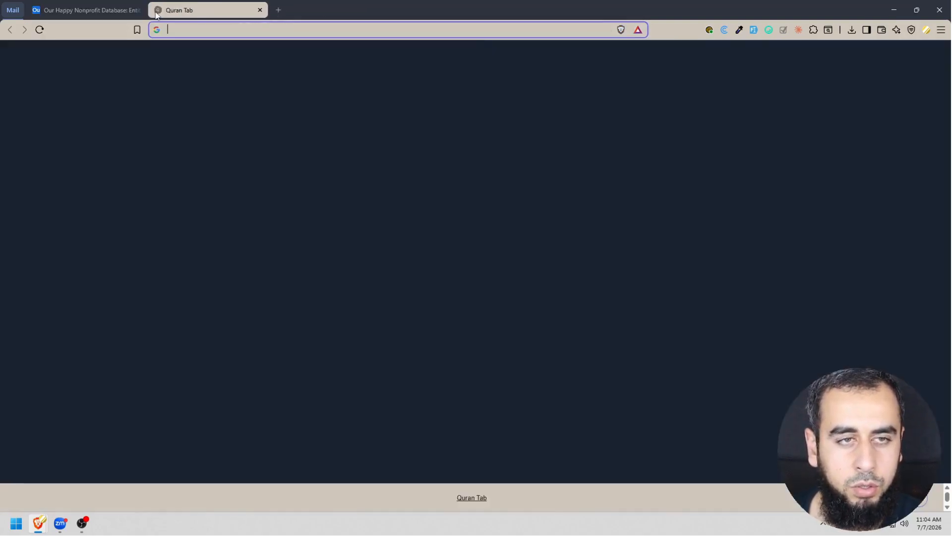
pyautogui.write('mocka')
pyautogui.press('Return')
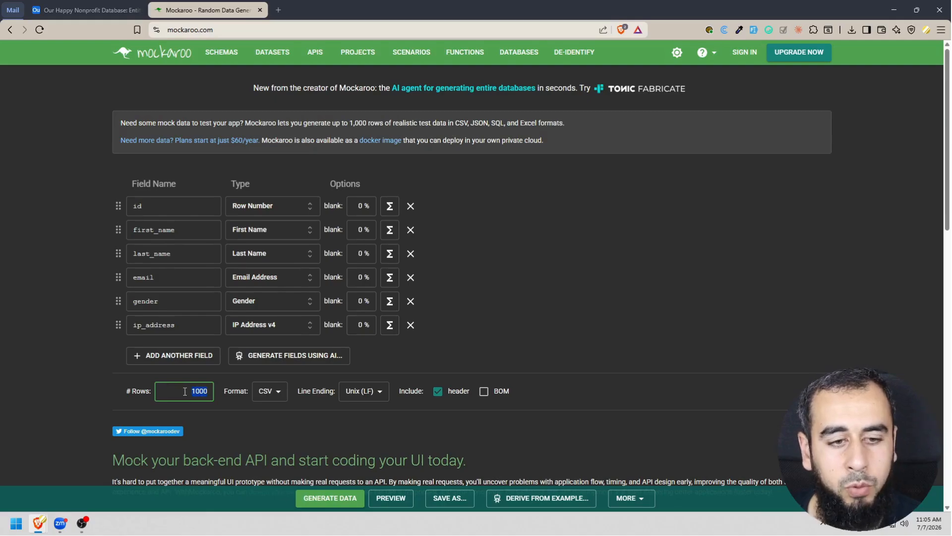
# Check the Entity table's fields in Airtable, then rename Mockaroo's id field as "Name".
pyautogui.click(108, 2)
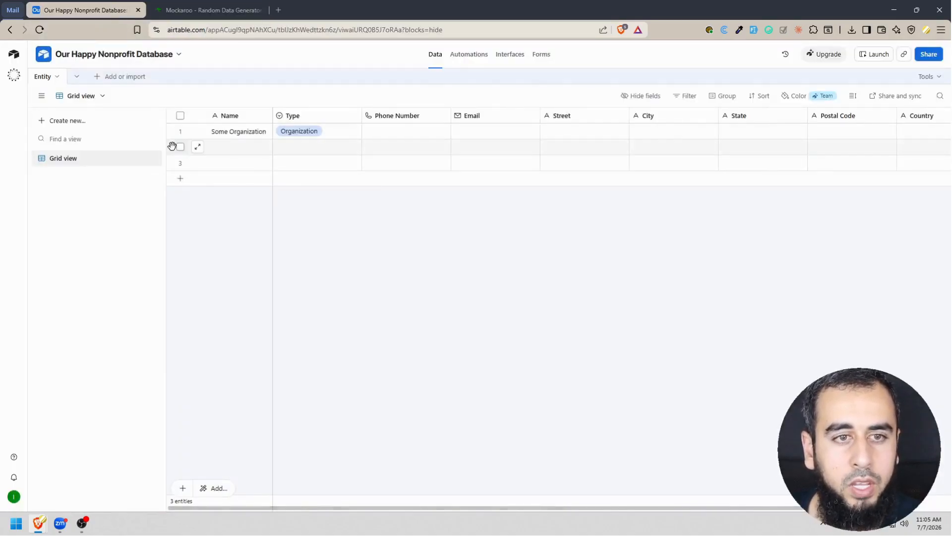
pyautogui.click(182, 9)
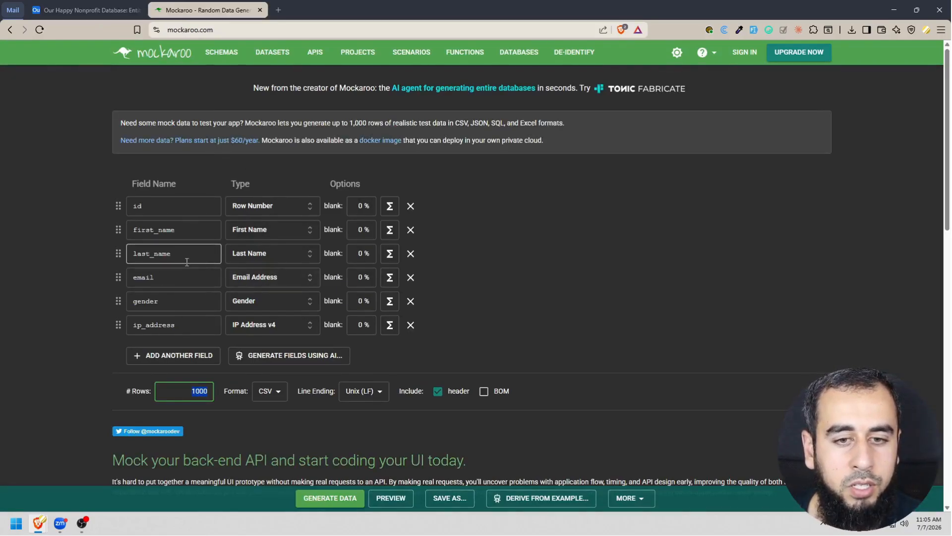
pyautogui.click(107, 4)
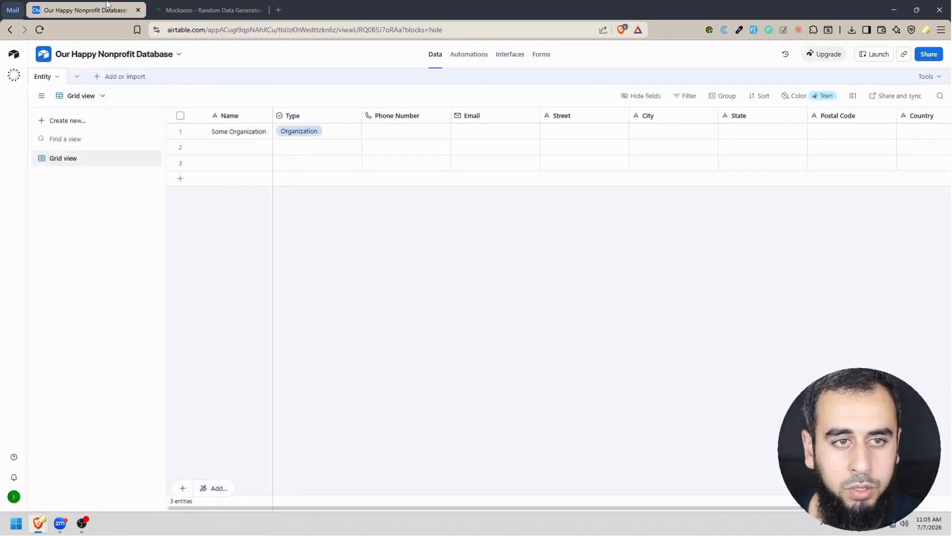
pyautogui.click(209, 10)
pyautogui.click(169, 208)
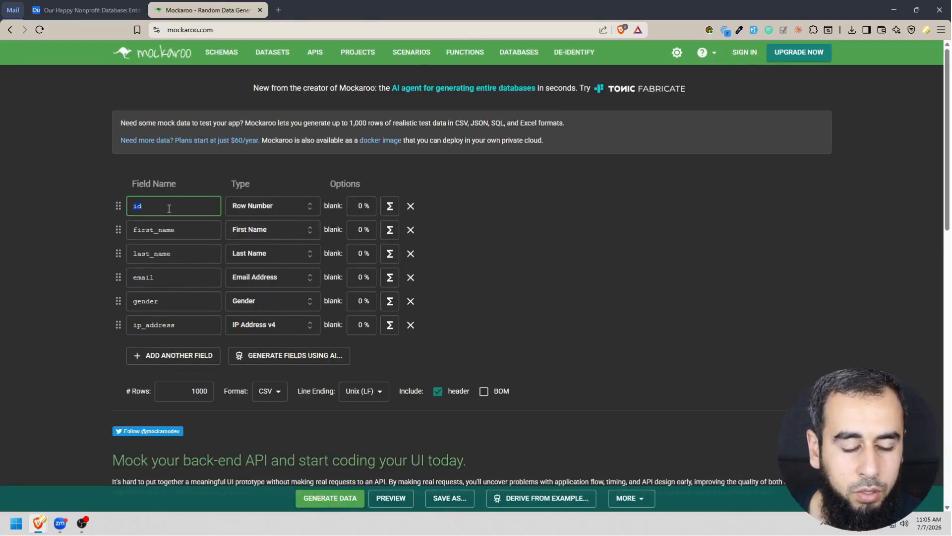
pyautogui.write('Name')
# Set the data type of the Name field to Company Name.
pyautogui.click(231, 201)
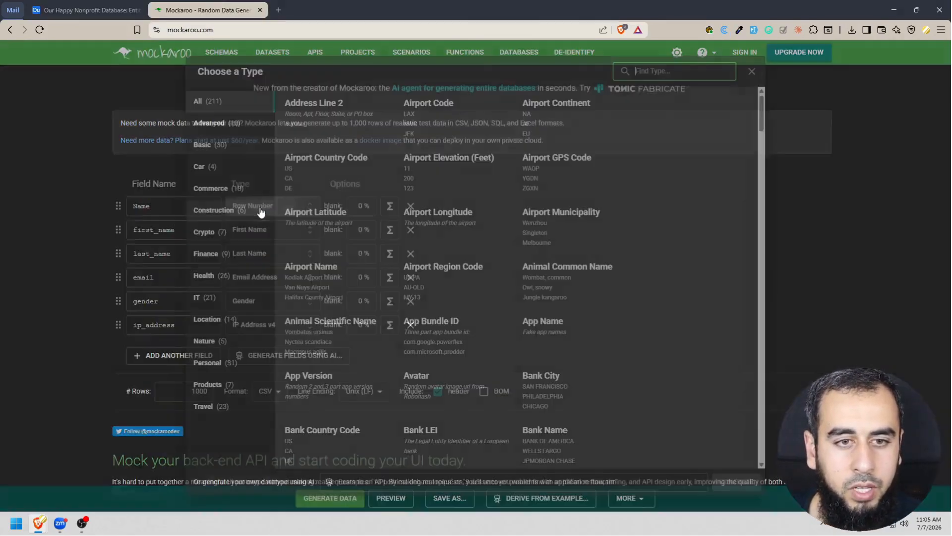
pyautogui.write('orga')
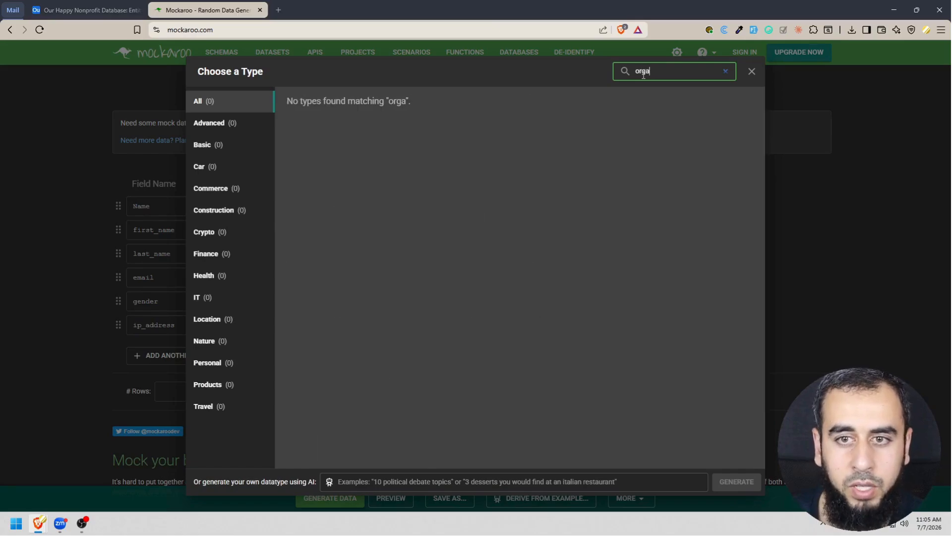
pyautogui.press('BackSpace')
pyautogui.press('BackSpace')
pyautogui.press('BackSpace')
pyautogui.press('BackSpace')
pyautogui.write('comp')
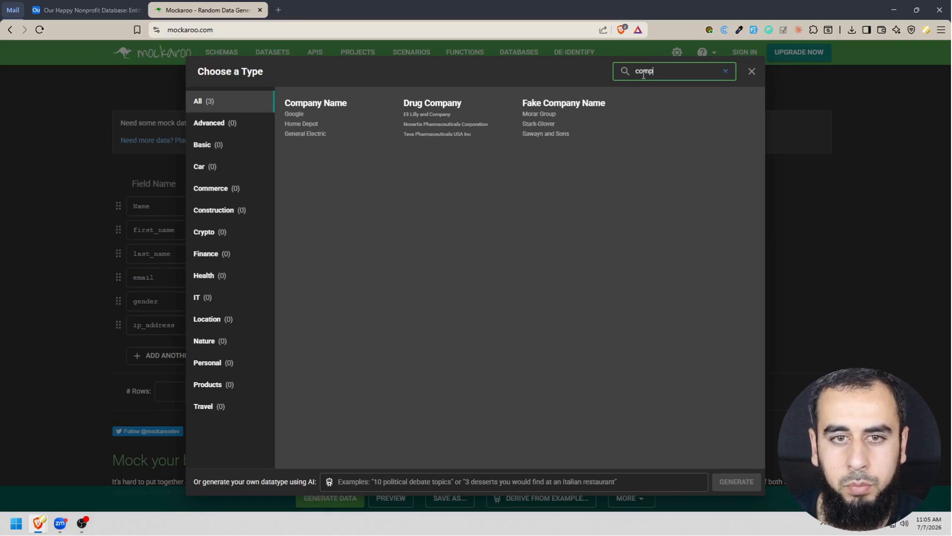
pyautogui.click(317, 107)
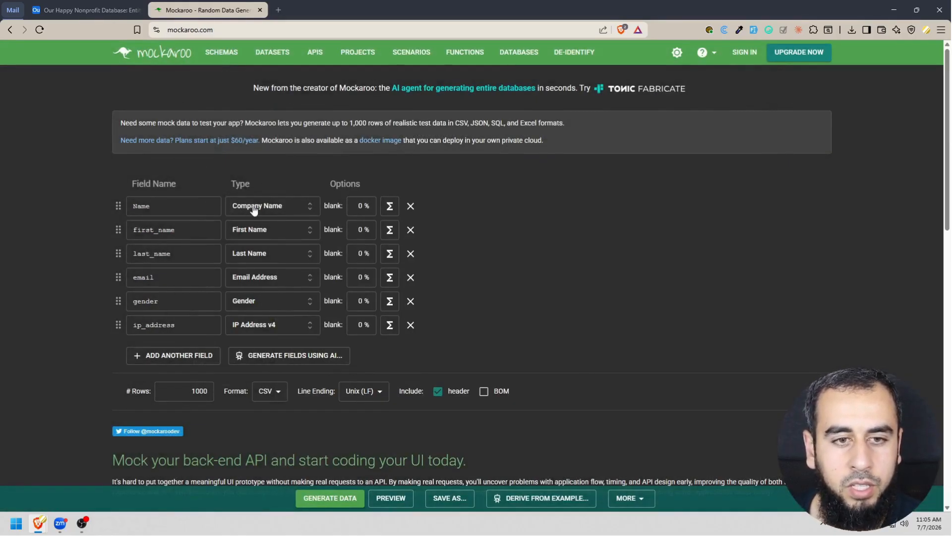
# Rename the first_name field as "Type" to match the Airtable table and set its data type to Custom List.
pyautogui.click(87, 10)
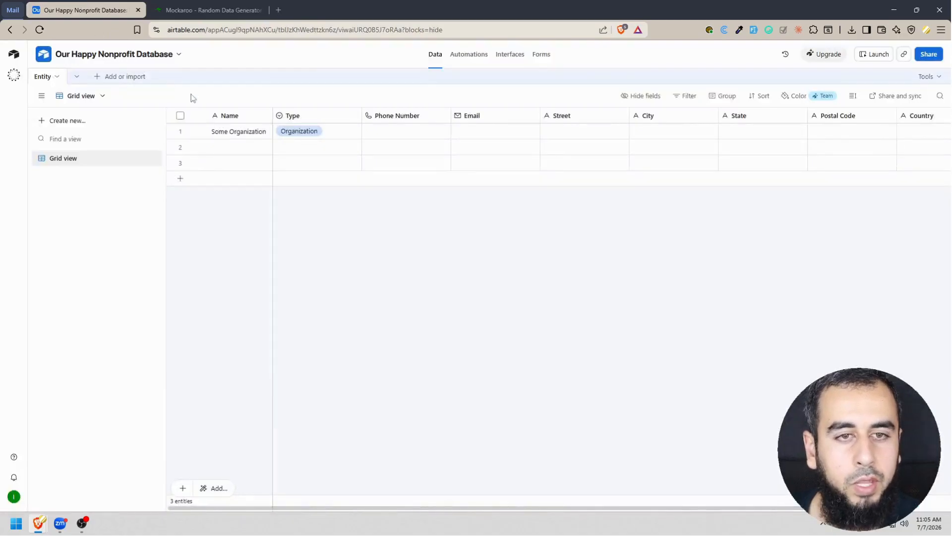
pyautogui.click(211, 10)
pyautogui.doubleClick(153, 230)
pyautogui.write('Type')
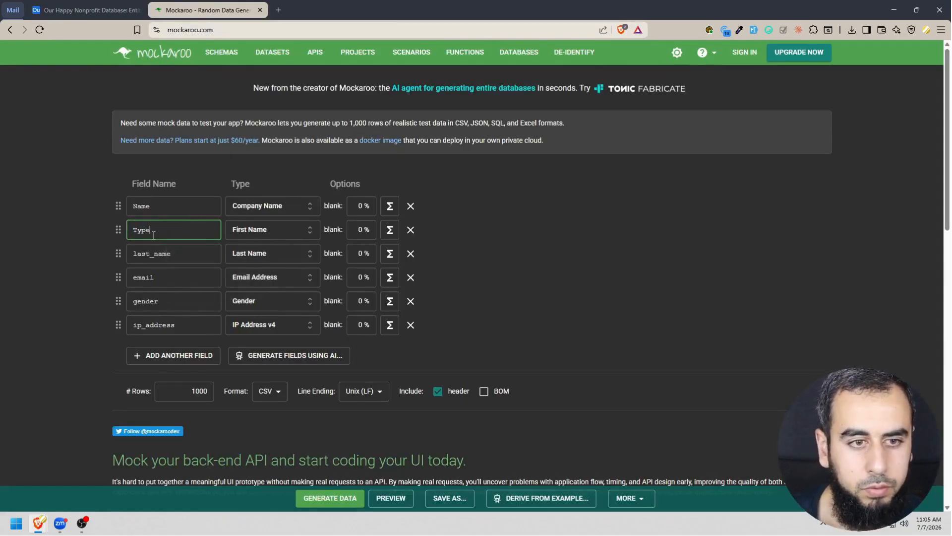
pyautogui.click(242, 232)
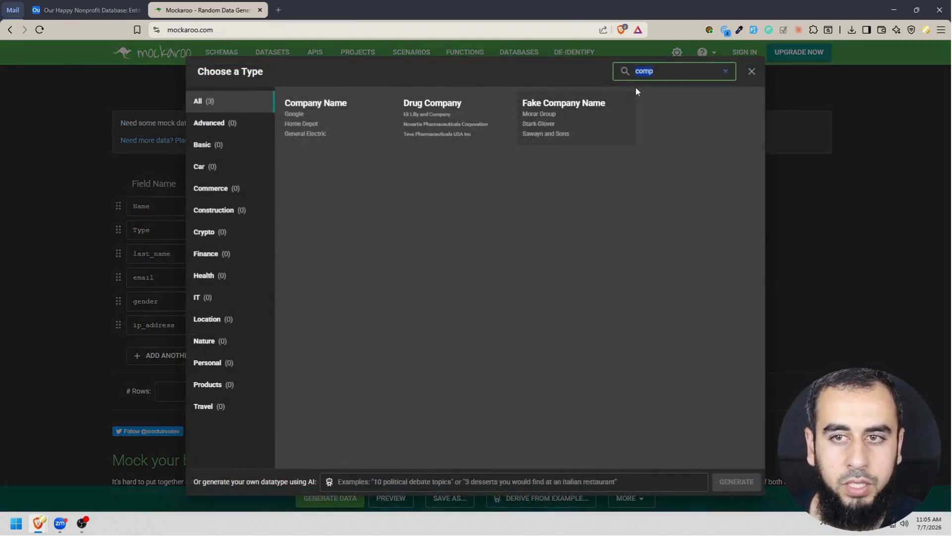
pyautogui.write('cu')
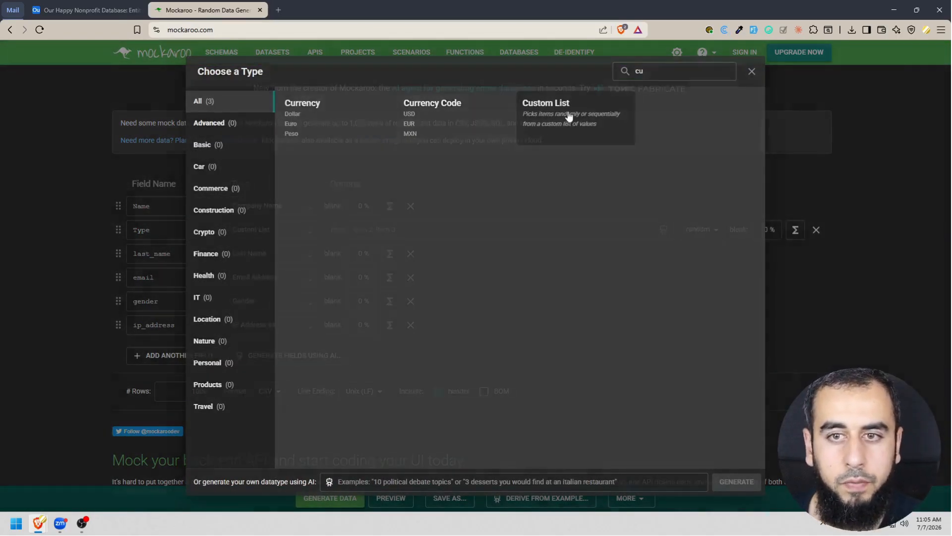
pyautogui.click(568, 112)
# Look up the Type options in Airtable and enter Organization and Household as the Type field's custom list values in Mockaroo.
pyautogui.hotkey('ctrl', 'shift', 'Tab')
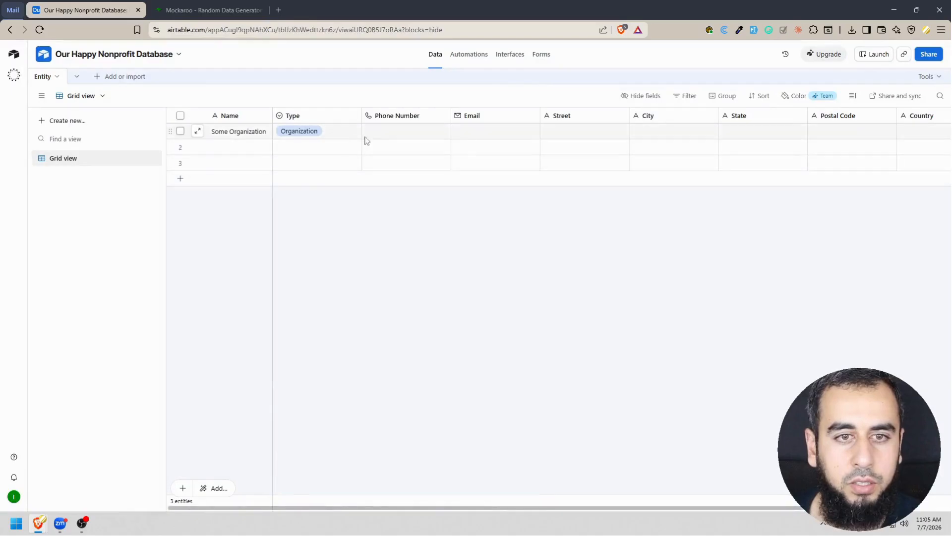
pyautogui.click(336, 132)
pyautogui.click(355, 131)
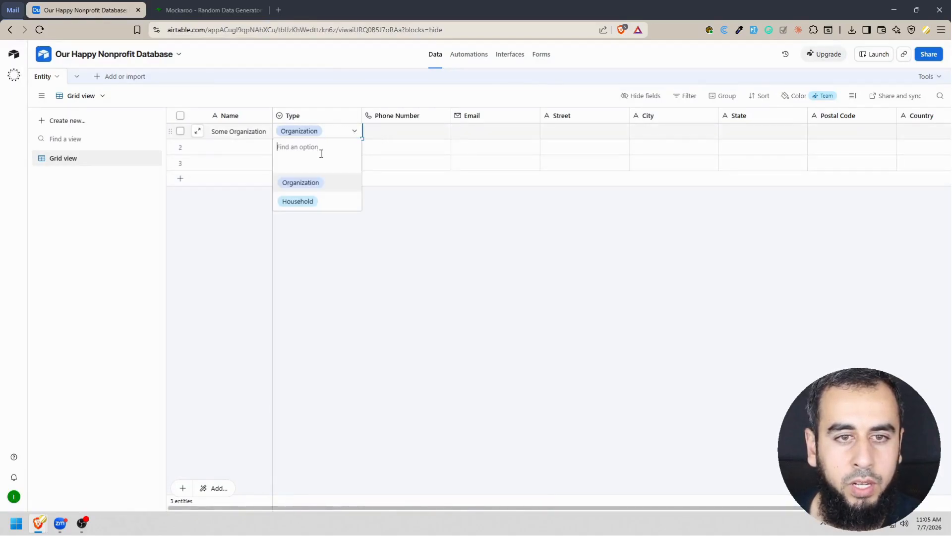
pyautogui.click(225, 4)
pyautogui.click(423, 231)
pyautogui.write('Organization,Household')
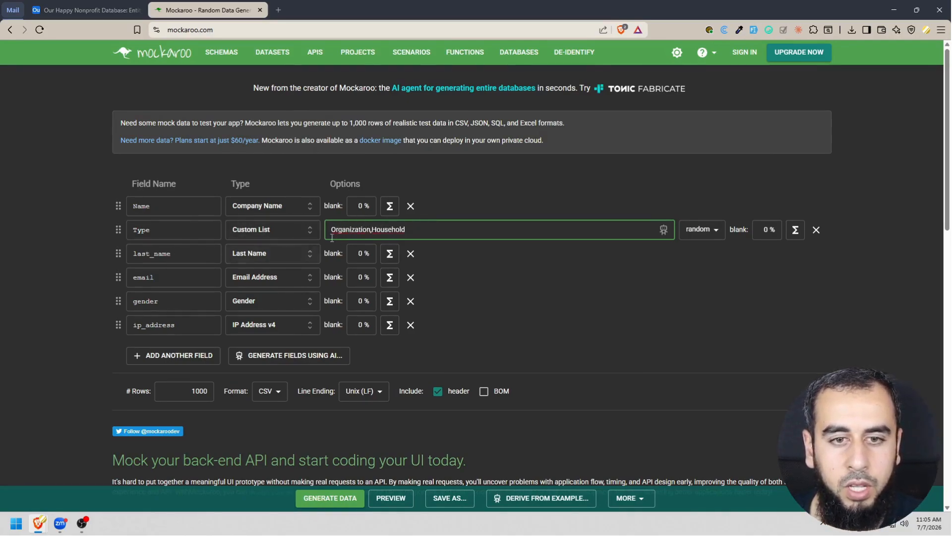
# Rename the last_name field as "Phone Number" to match the Airtable table and set its data type to Phone.
pyautogui.click(84, 10)
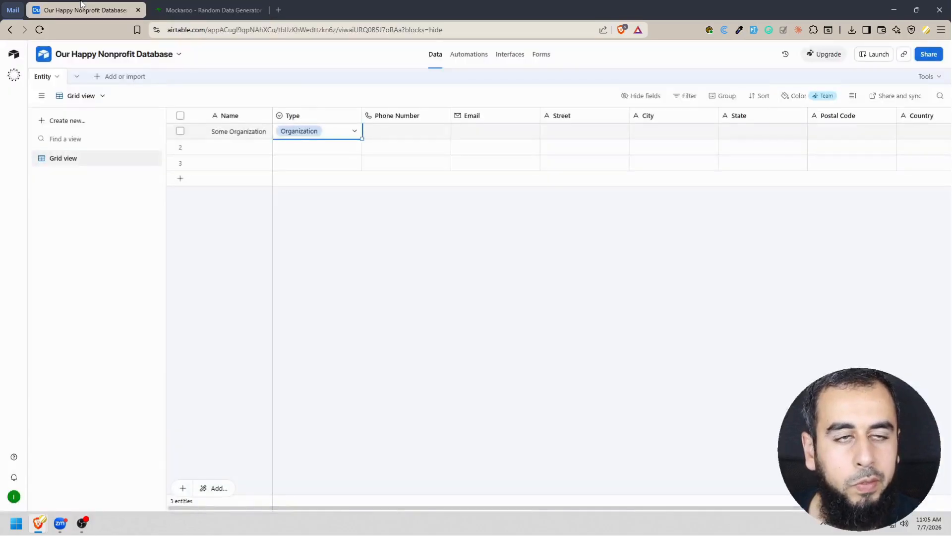
pyautogui.click(209, 10)
pyautogui.doubleClick(168, 248)
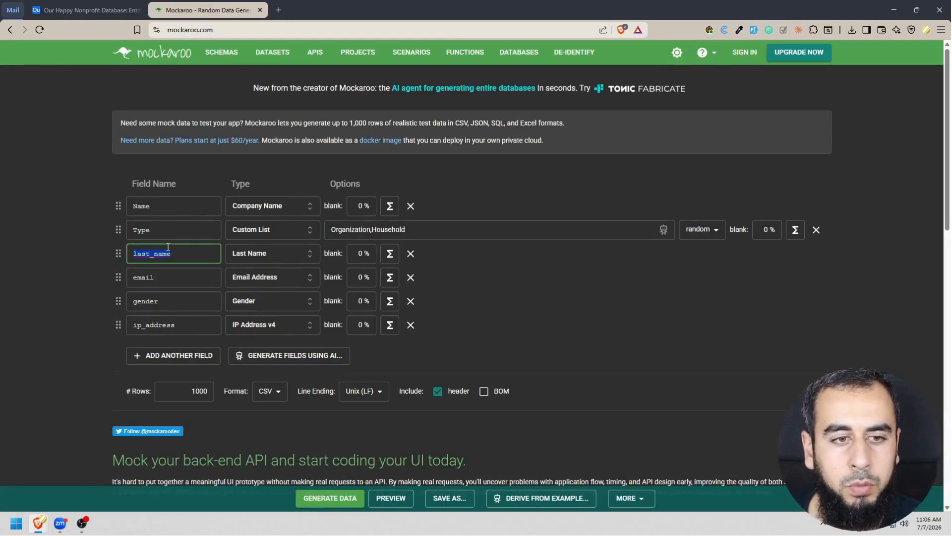
pyautogui.write('Phone Number')
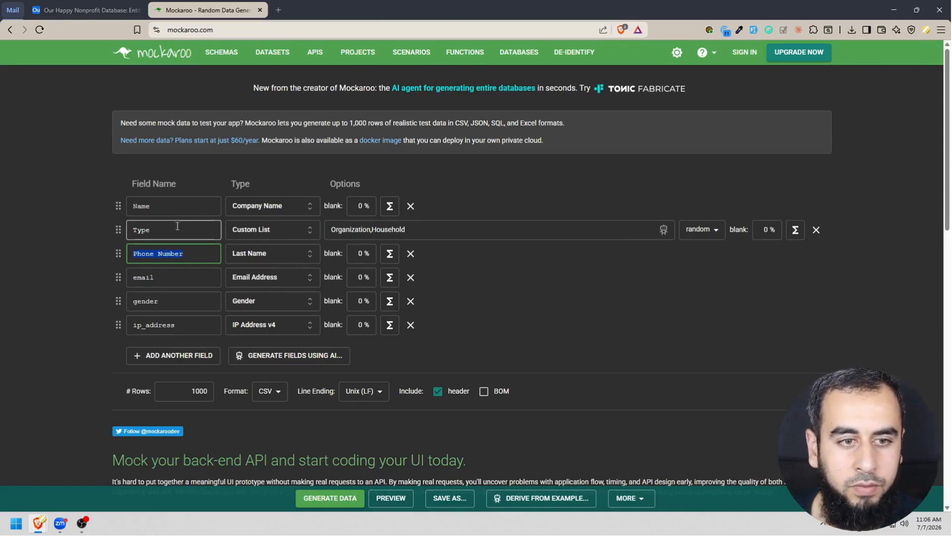
pyautogui.click(84, 10)
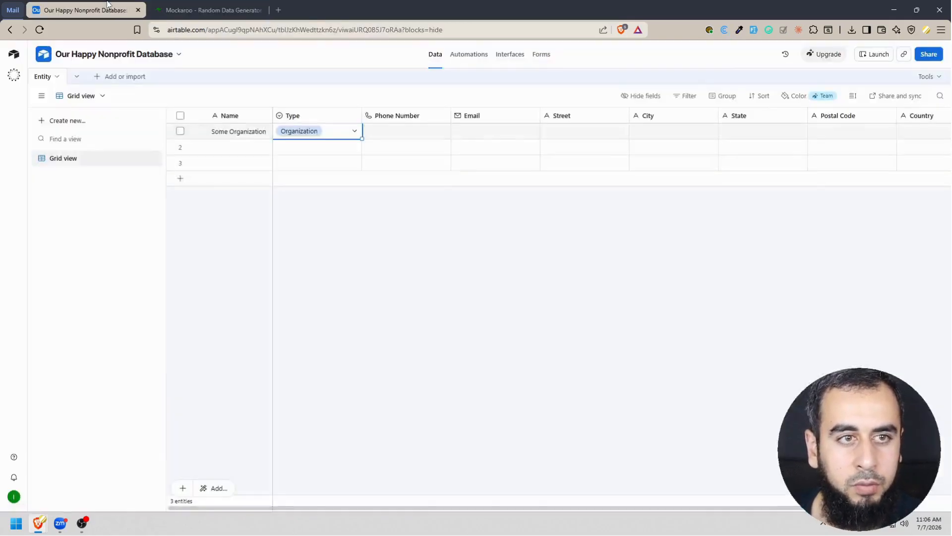
pyautogui.click(208, 6)
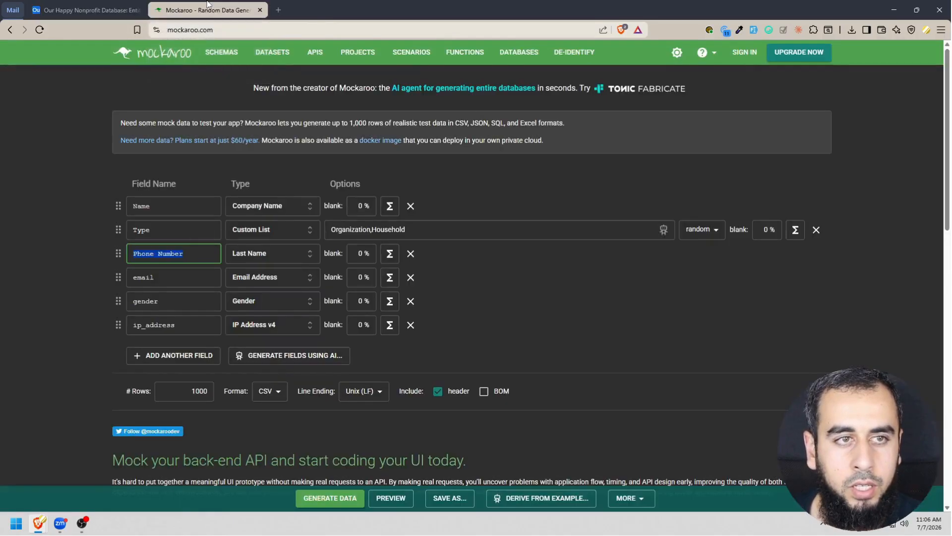
pyautogui.click(265, 254)
pyautogui.write('phon')
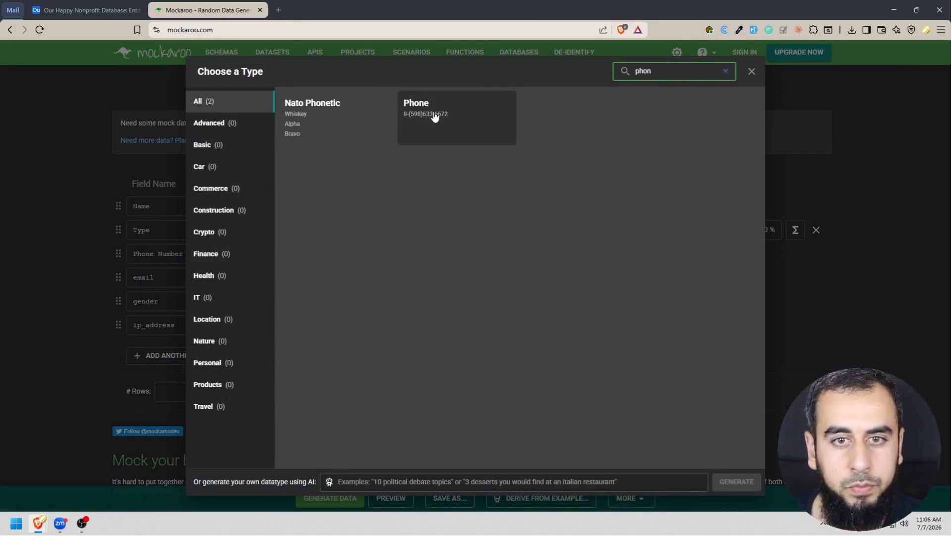
pyautogui.click(454, 116)
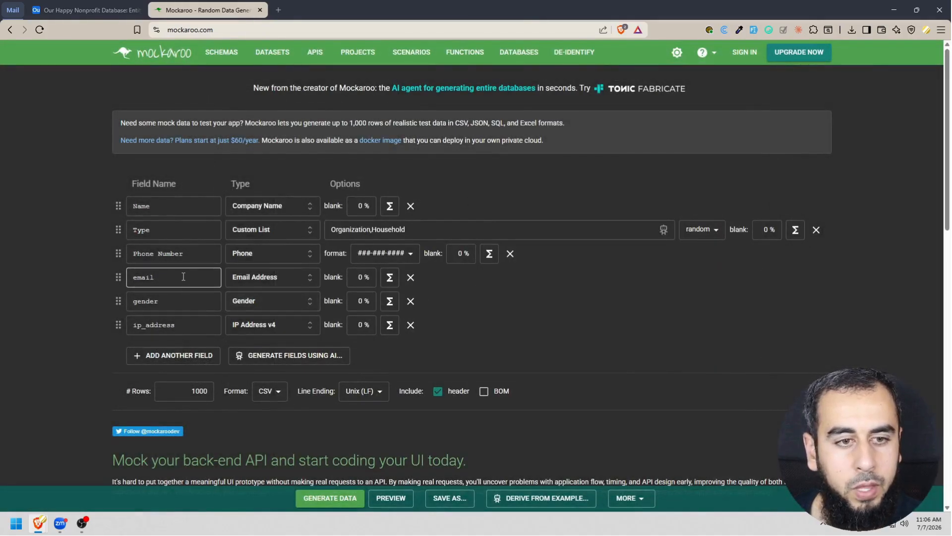
pyautogui.click(87, 6)
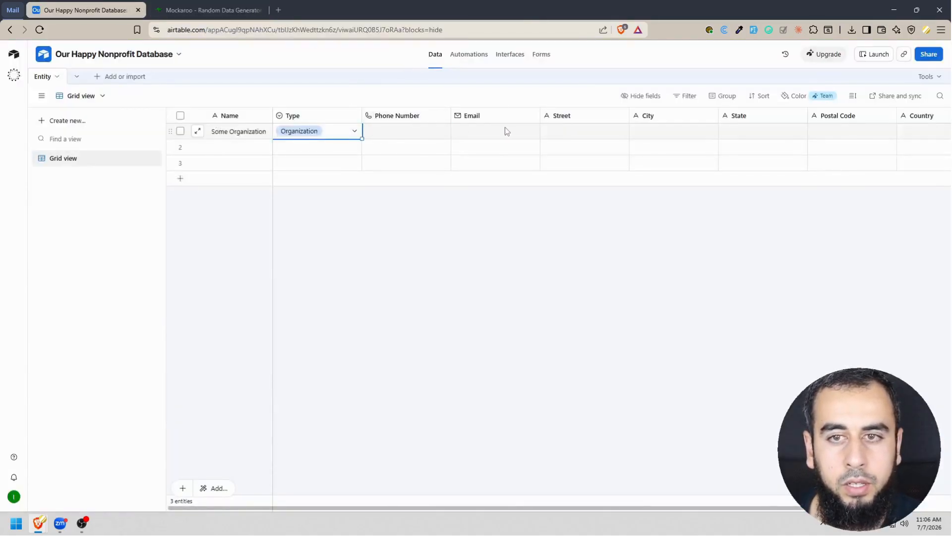
pyautogui.click(174, 4)
pyautogui.doubleClick(164, 278)
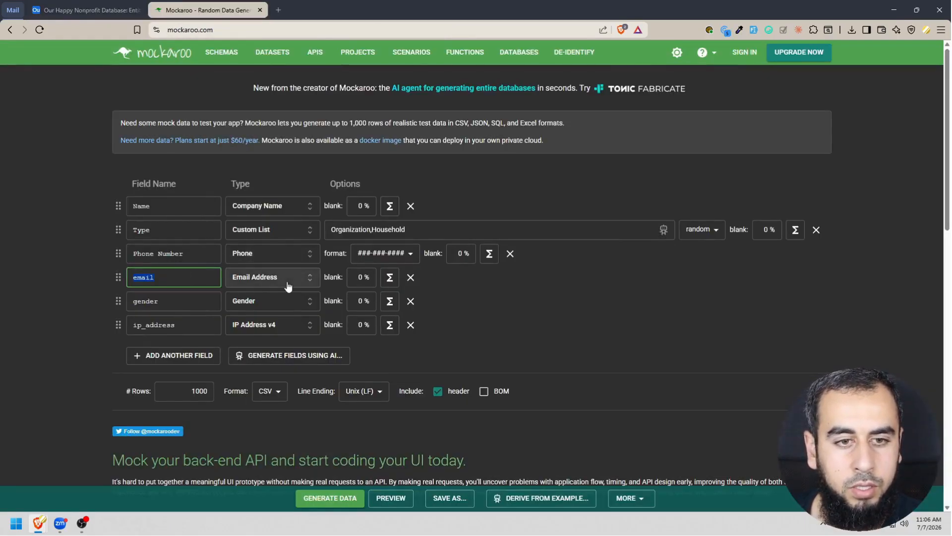
pyautogui.write('Email')
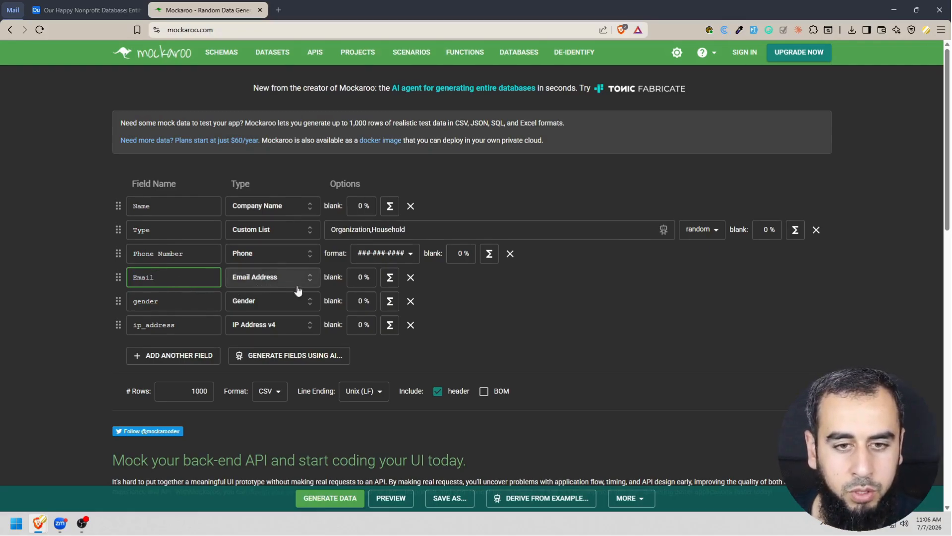
# Rename the gender field as "Street" and set its data type to Street Address.
pyautogui.doubleClick(166, 300)
pyautogui.write('Street')
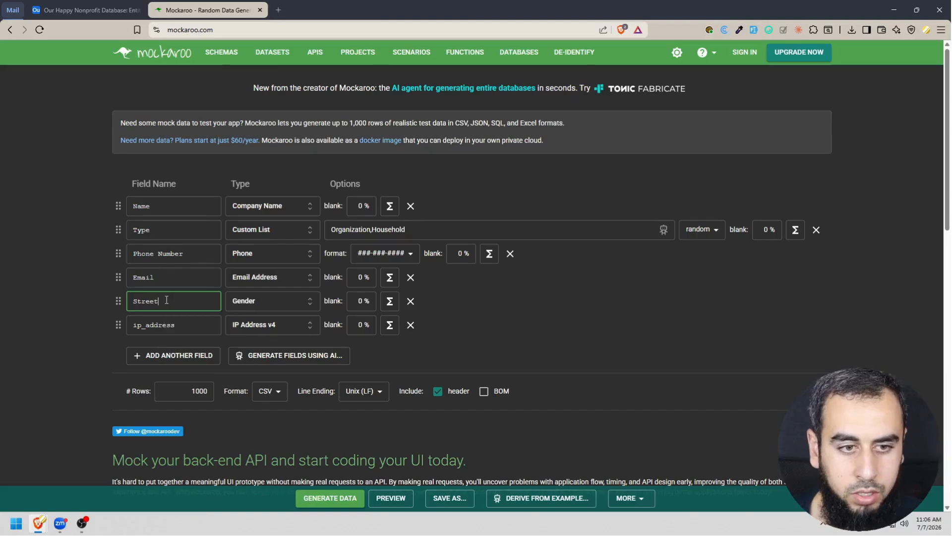
pyautogui.press('Tab')
pyautogui.click(270, 302)
pyautogui.write('stree')
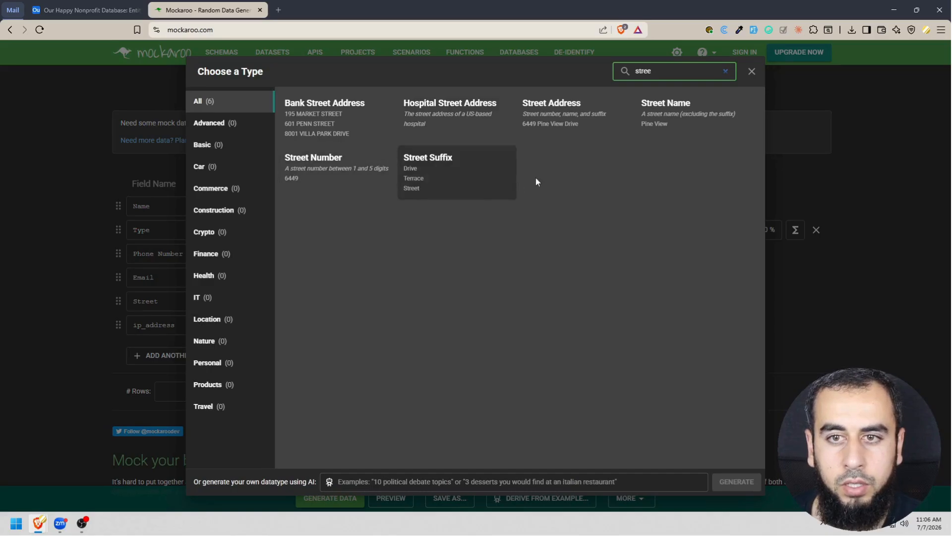
pyautogui.click(559, 123)
# Rename the ip_address field as "City" and set its data type to City.
pyautogui.doubleClick(182, 324)
pyautogui.write('City')
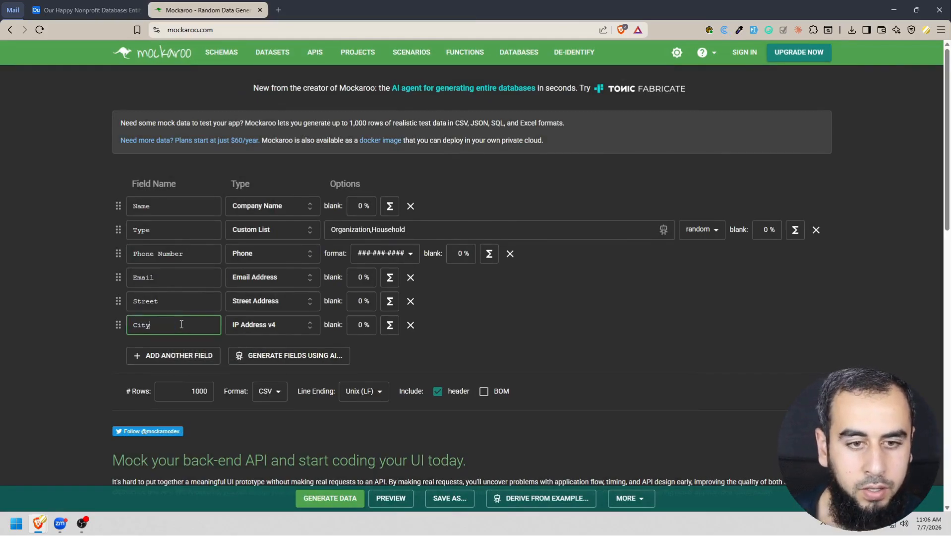
pyautogui.click(317, 324)
pyautogui.write('city')
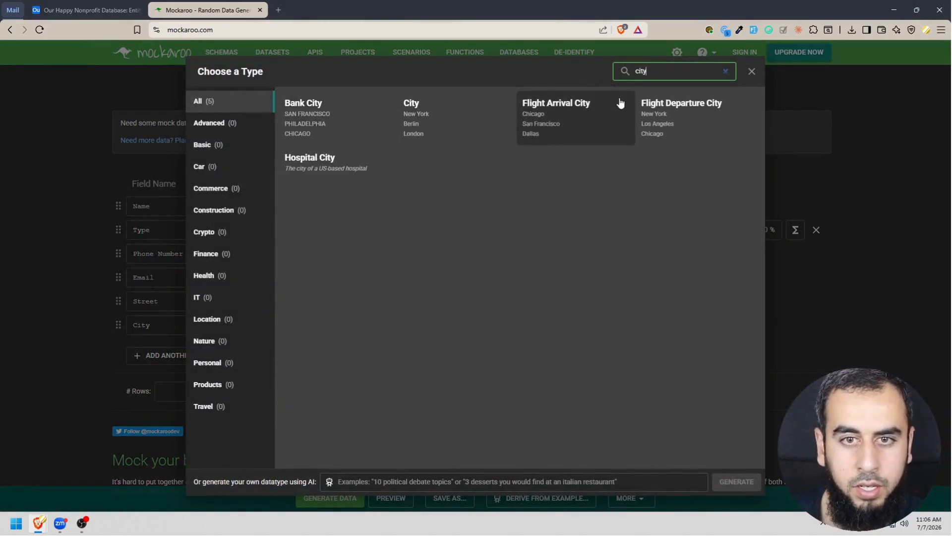
pyautogui.click(464, 128)
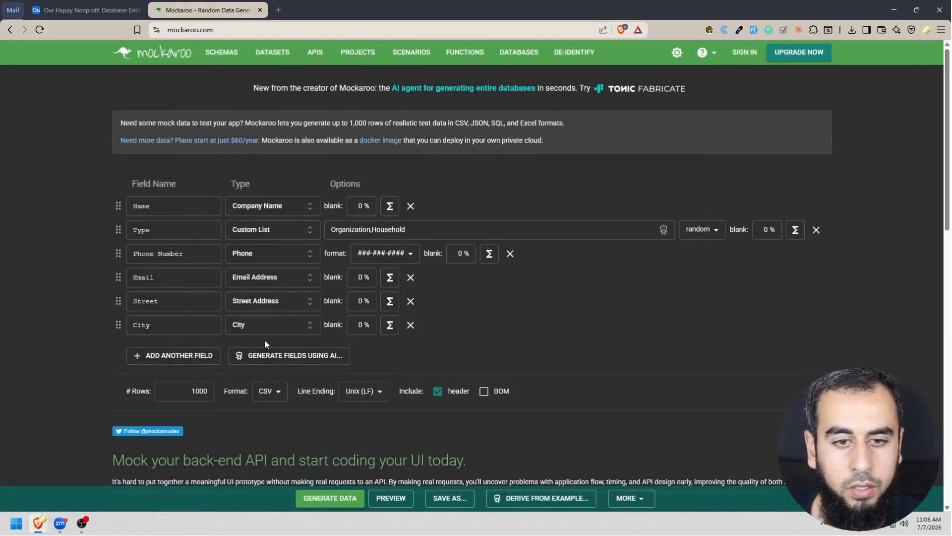
# Add two more fields to the schema, then name the first one "State" and set its data type to State.
pyautogui.click(176, 357)
pyautogui.click(168, 380)
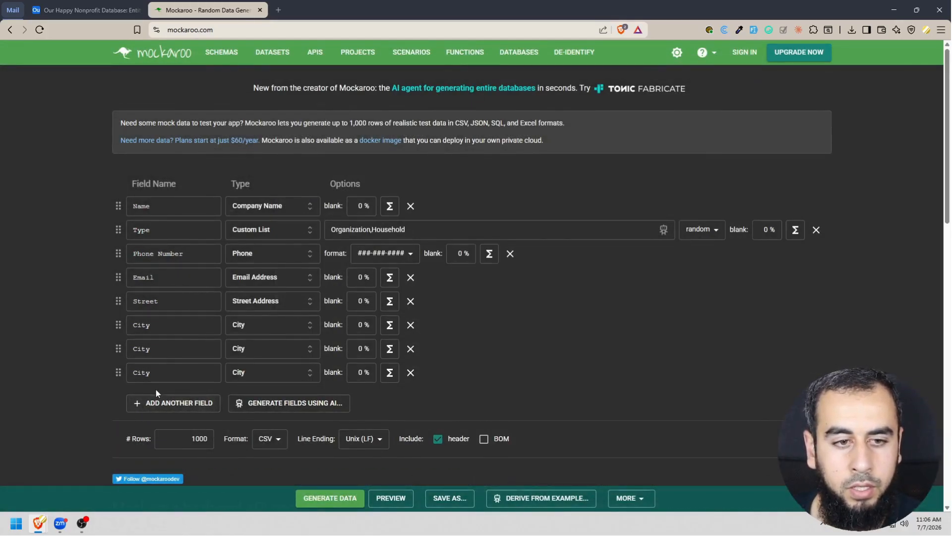
pyautogui.doubleClick(144, 349)
pyautogui.write('State')
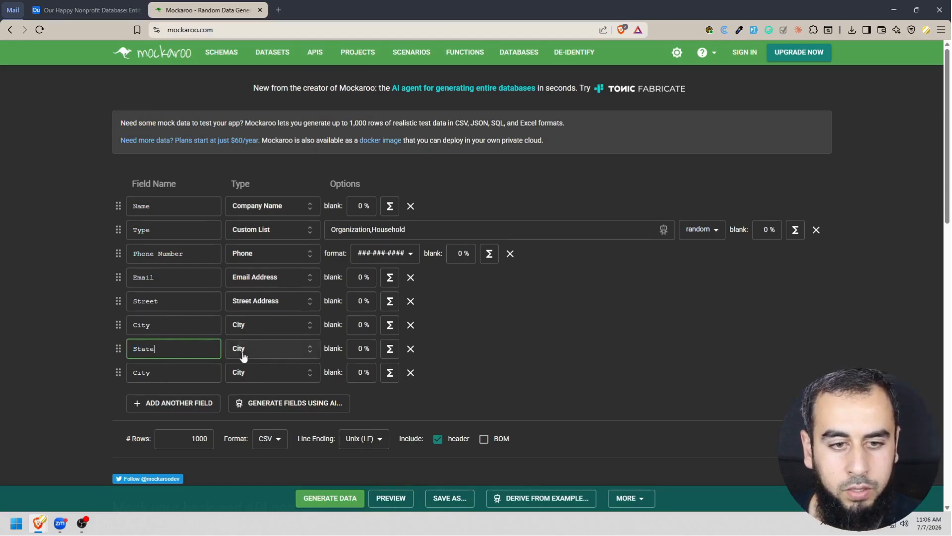
pyautogui.click(243, 357)
pyautogui.write('state')
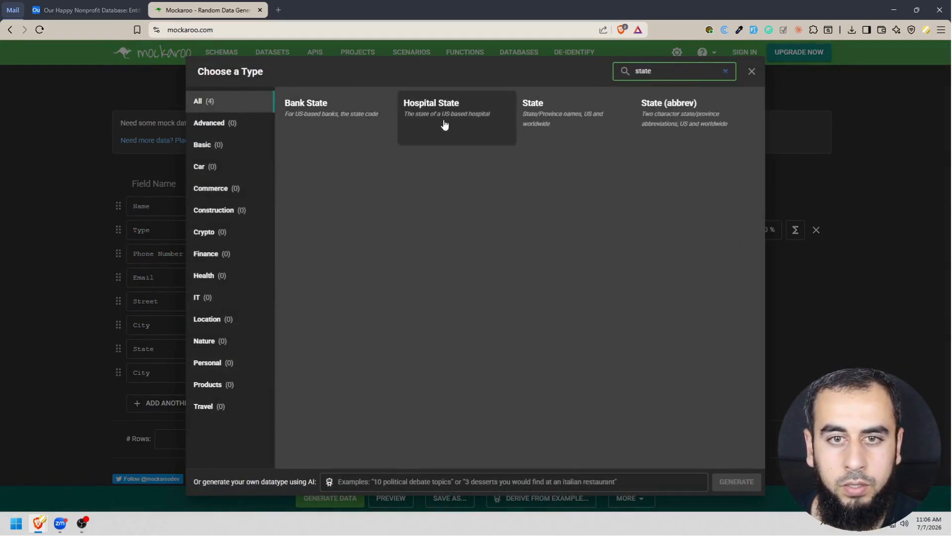
pyautogui.click(543, 121)
# Rename the last field as "Postal Code" with the Postal Code data type, and restrict the State field to Only US.
pyautogui.doubleClick(156, 374)
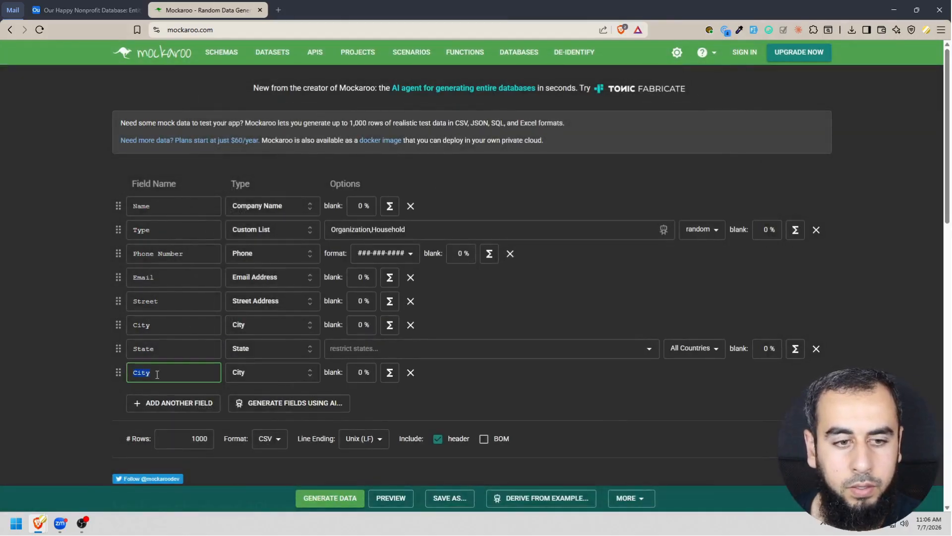
pyautogui.write('Postal Code')
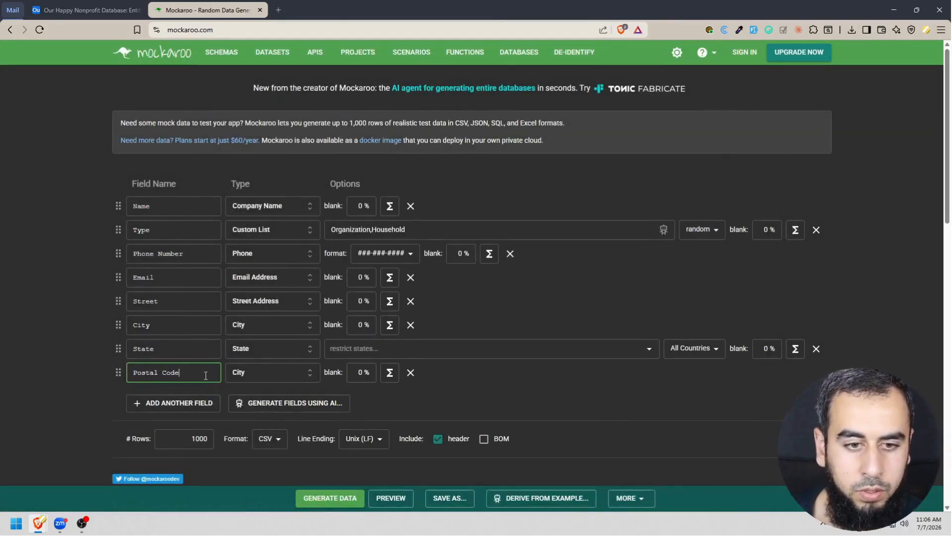
pyautogui.click(280, 373)
pyautogui.write('post')
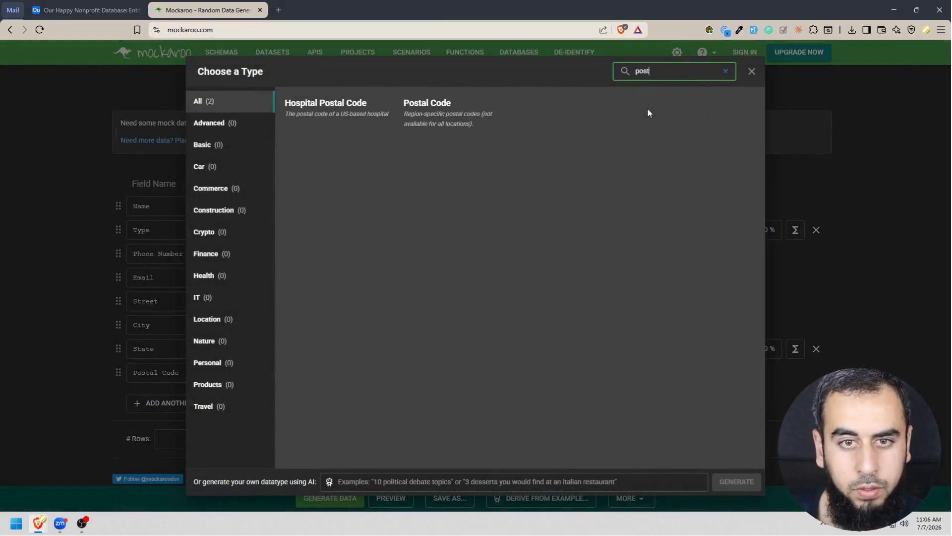
pyautogui.click(429, 107)
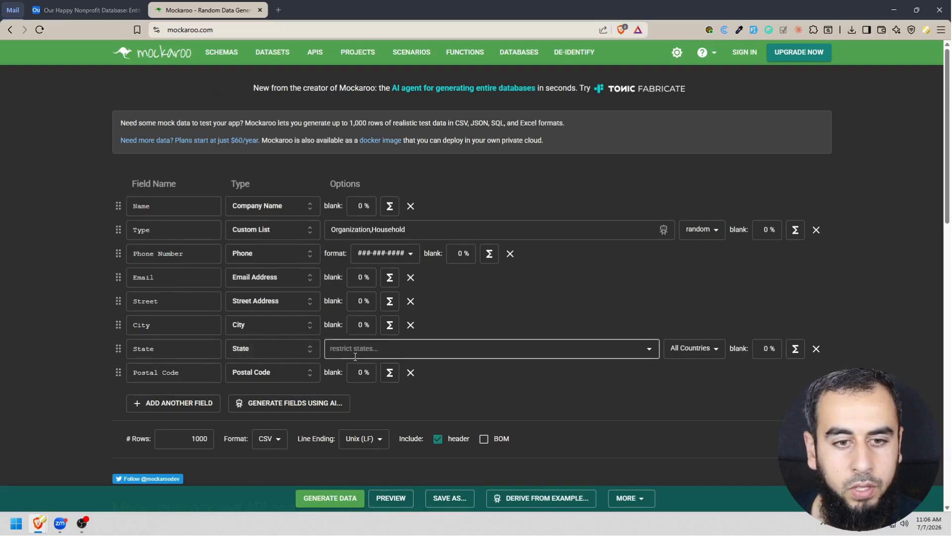
pyautogui.click(689, 348)
pyautogui.click(684, 366)
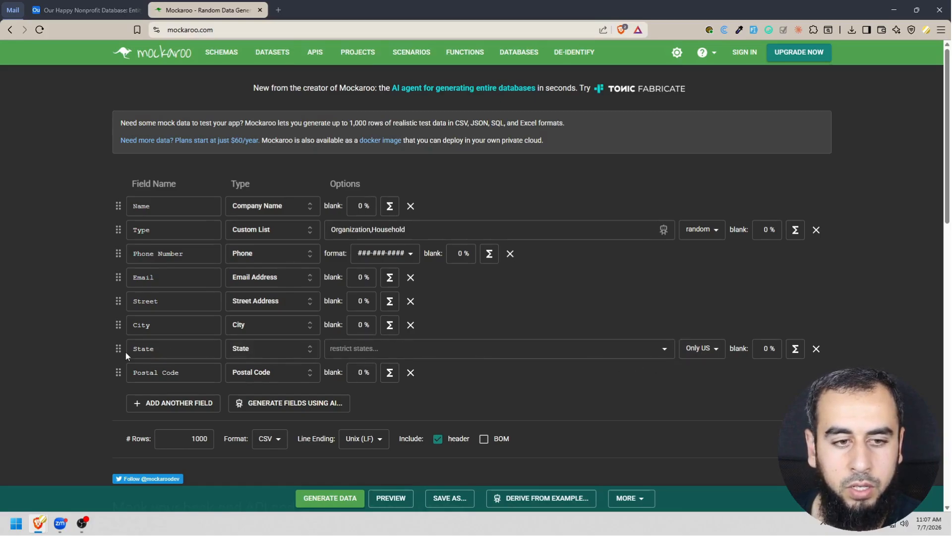
# Add another field named "Country" and set its data type to Country.
pyautogui.click(165, 402)
pyautogui.click(170, 396)
pyautogui.write('Country')
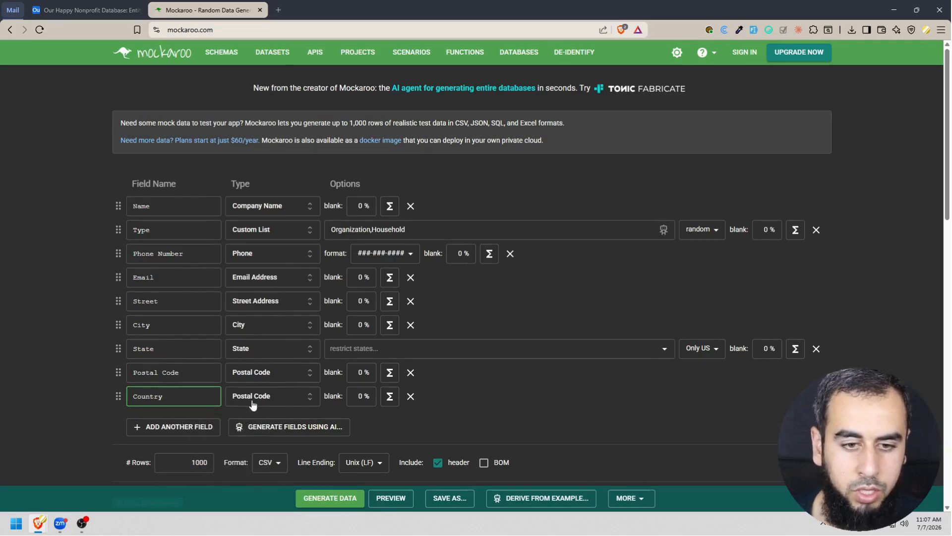
pyautogui.click(291, 396)
pyautogui.write('cous')
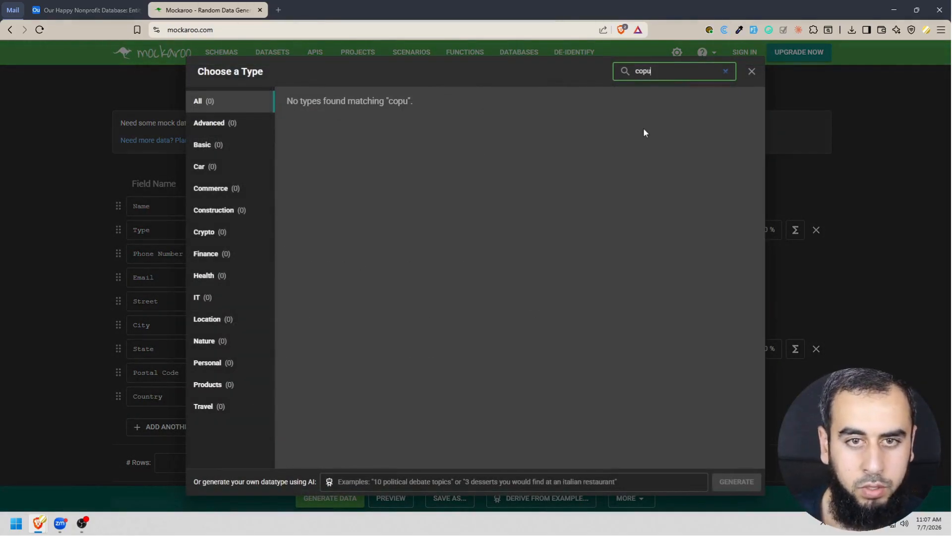
pyautogui.press('BackSpace')
pyautogui.press('BackSpace')
pyautogui.write('un')
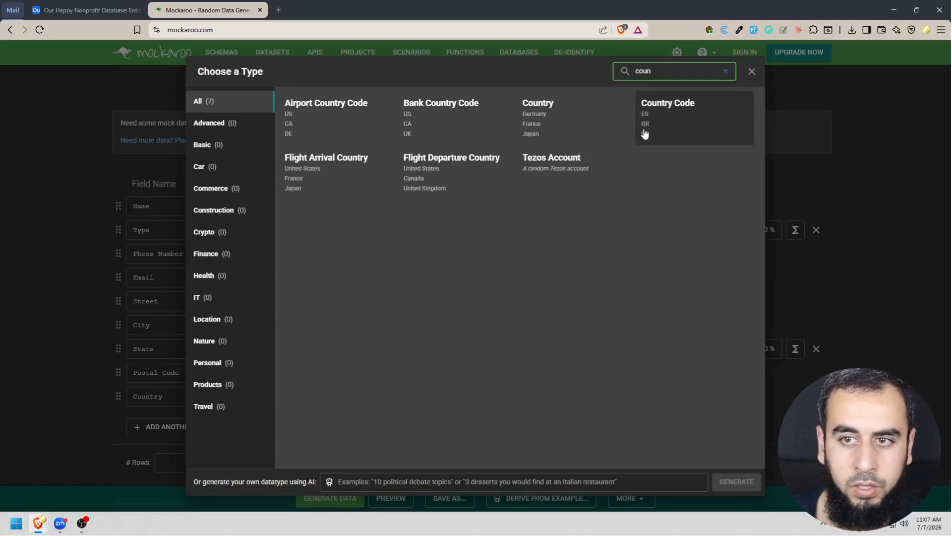
pyautogui.click(560, 144)
# Compare the schema with the Entity fields in Airtable and set Mockaroo's number of rows to 50.
pyautogui.click(197, 465)
pyautogui.hotkey('ctrl', 'shift', 'Tab')
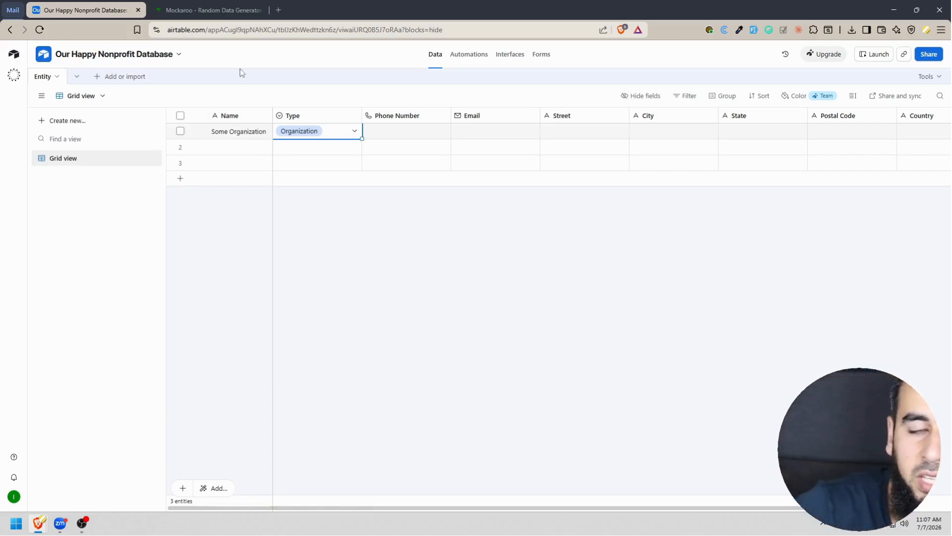
pyautogui.click(222, 2)
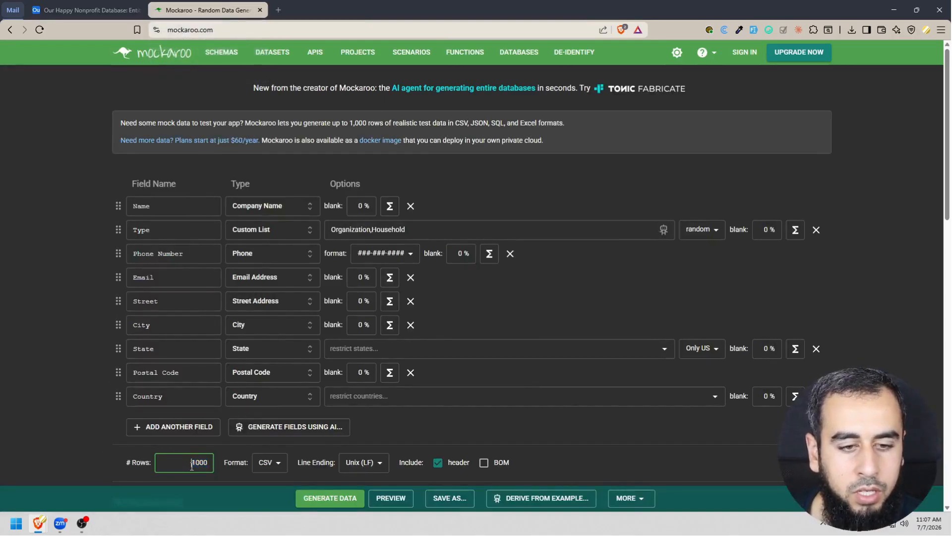
pyautogui.write('50')
pyautogui.click(75, 411)
# Generate the mock data and save it to the Desktop as MOCK_DATA.csv, replacing the existing file.
pyautogui.click(333, 496)
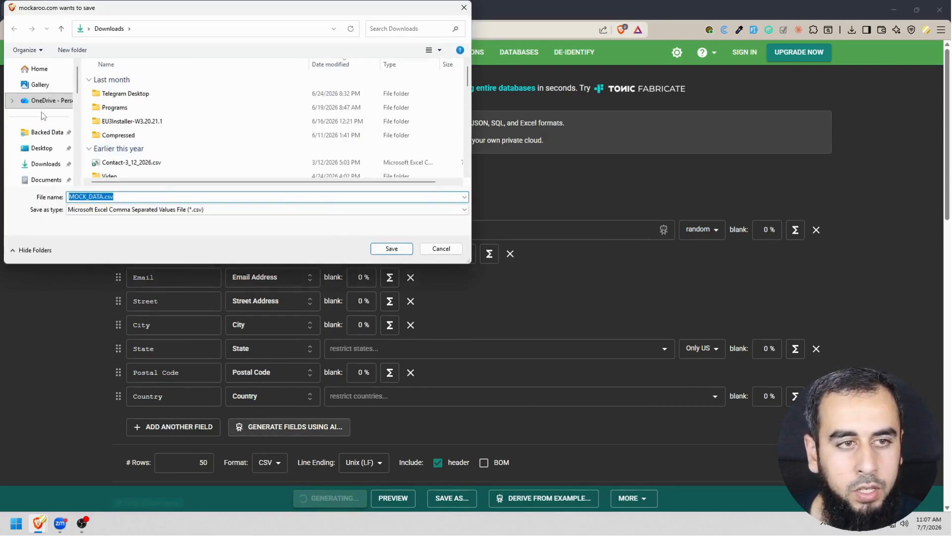
pyautogui.click(46, 149)
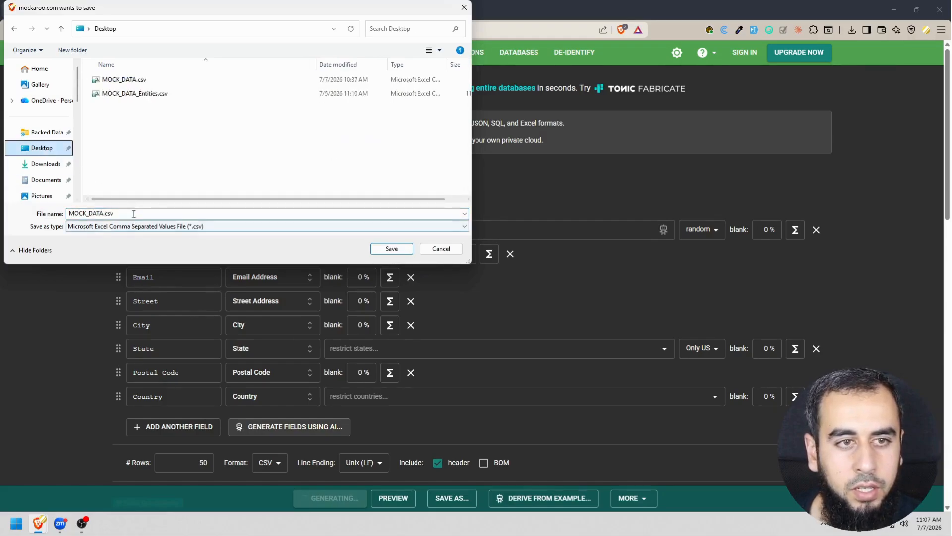
pyautogui.click(131, 214)
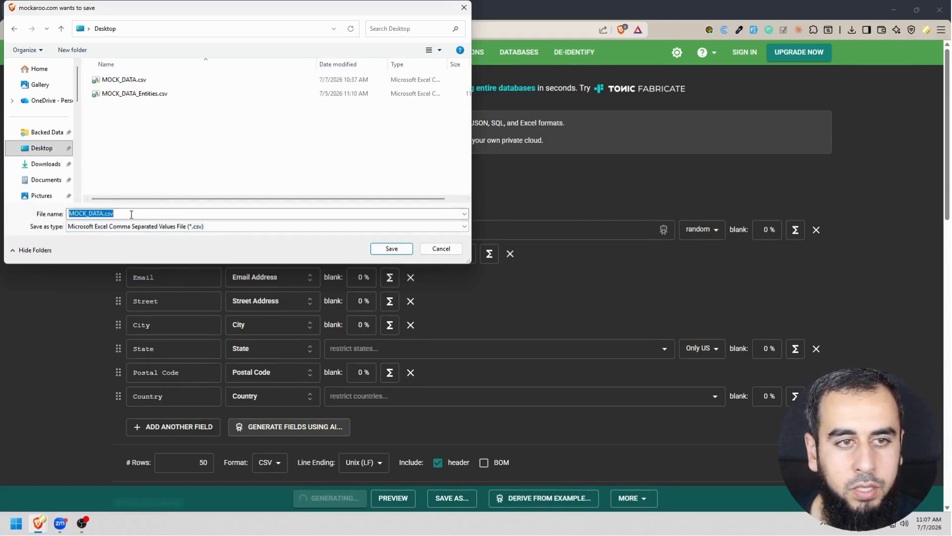
pyautogui.click(392, 249)
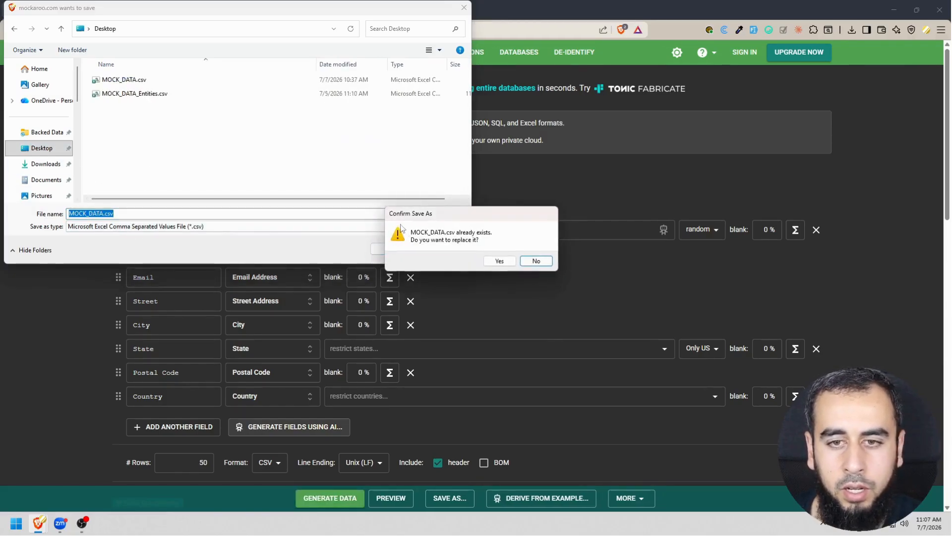
pyautogui.click(498, 260)
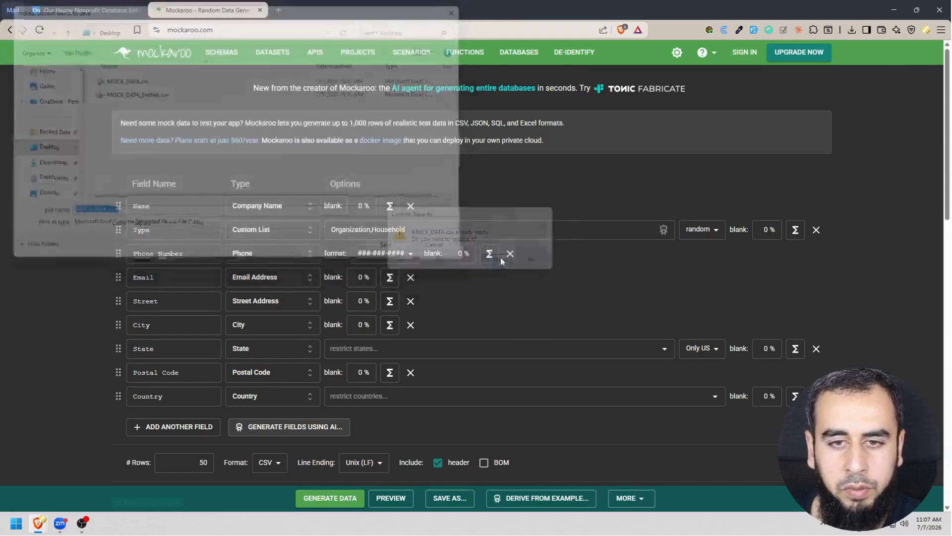
# Switch to Airtable and upload MOCK_DATA.csv from the Desktop as a CSV import into the Entity table.
pyautogui.click(85, 6)
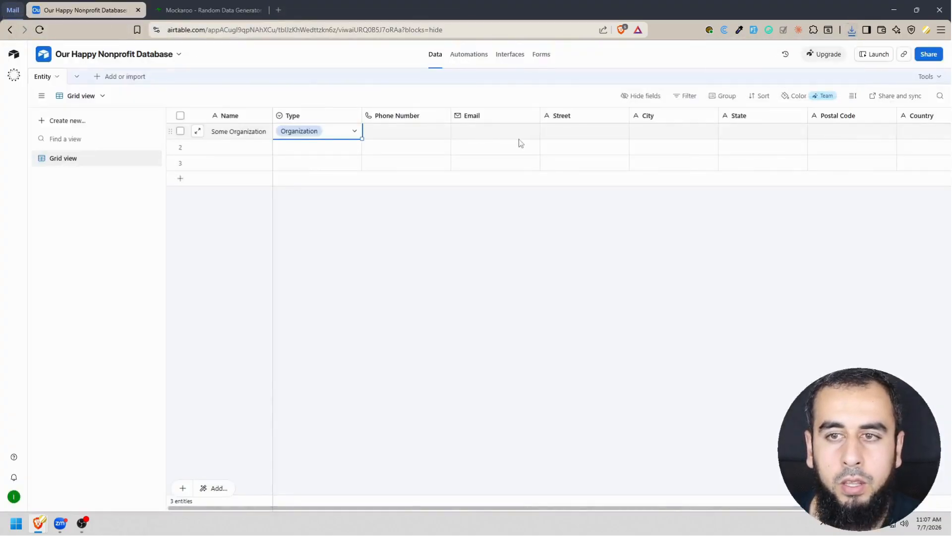
pyautogui.click(48, 79)
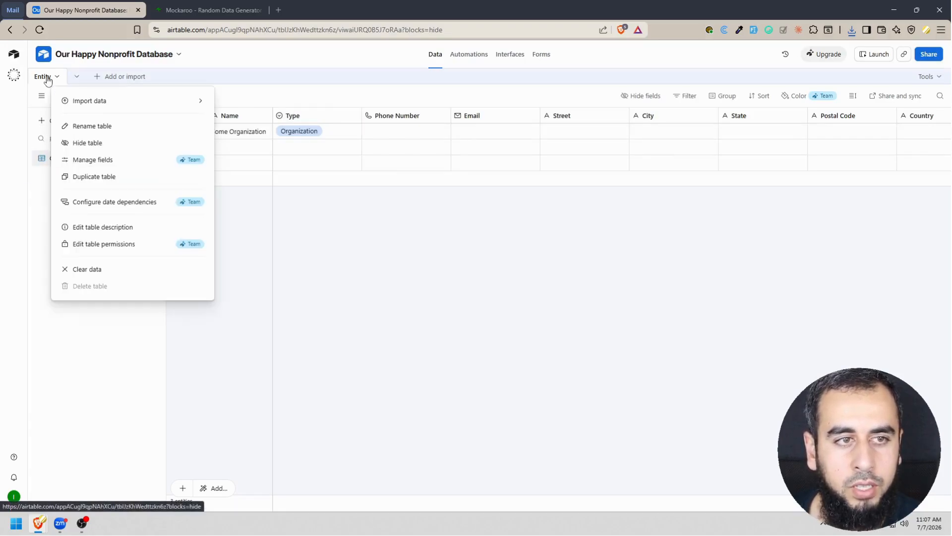
pyautogui.moveTo(120, 104)
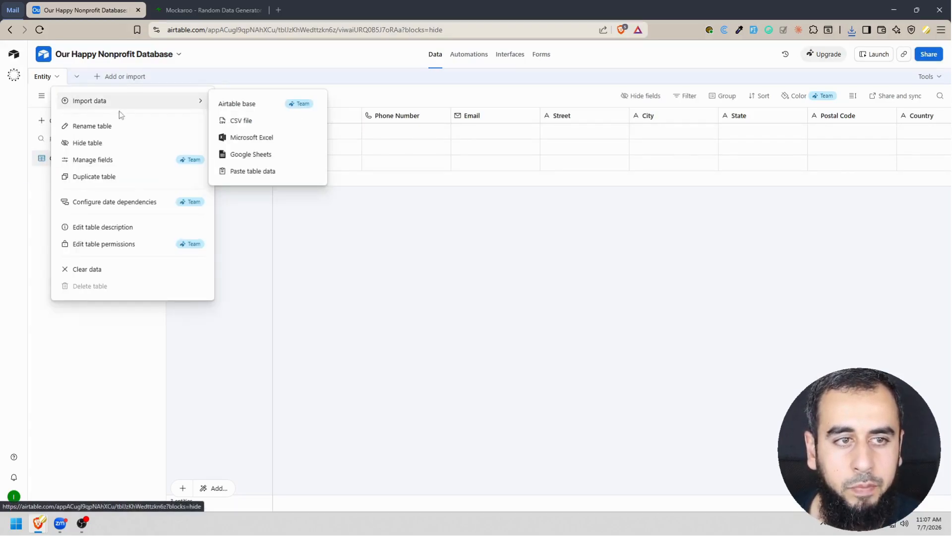
pyautogui.click(265, 124)
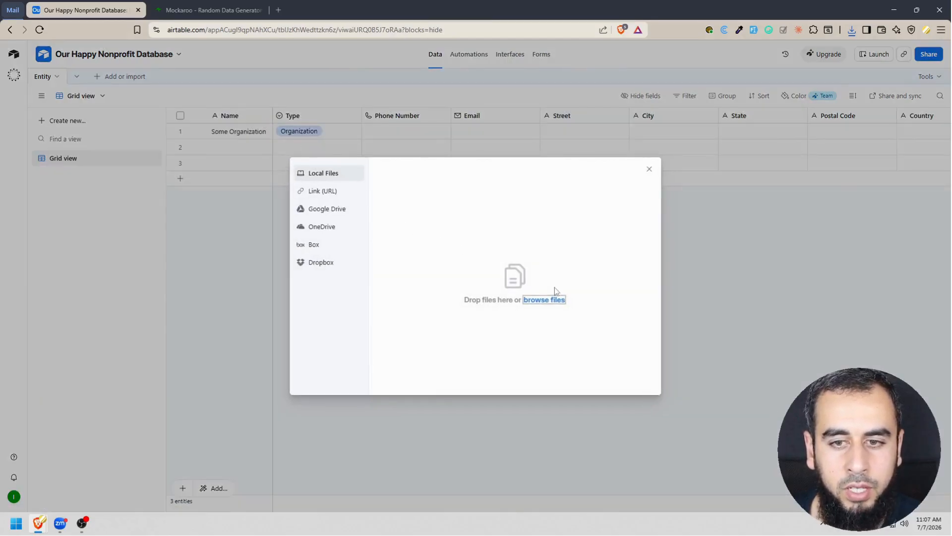
pyautogui.click(557, 299)
pyautogui.doubleClick(124, 79)
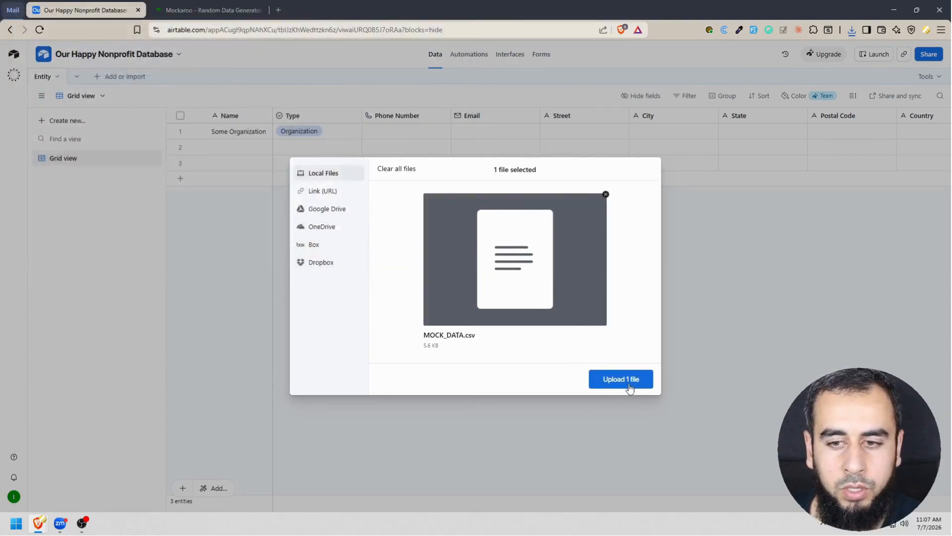
pyautogui.click(621, 379)
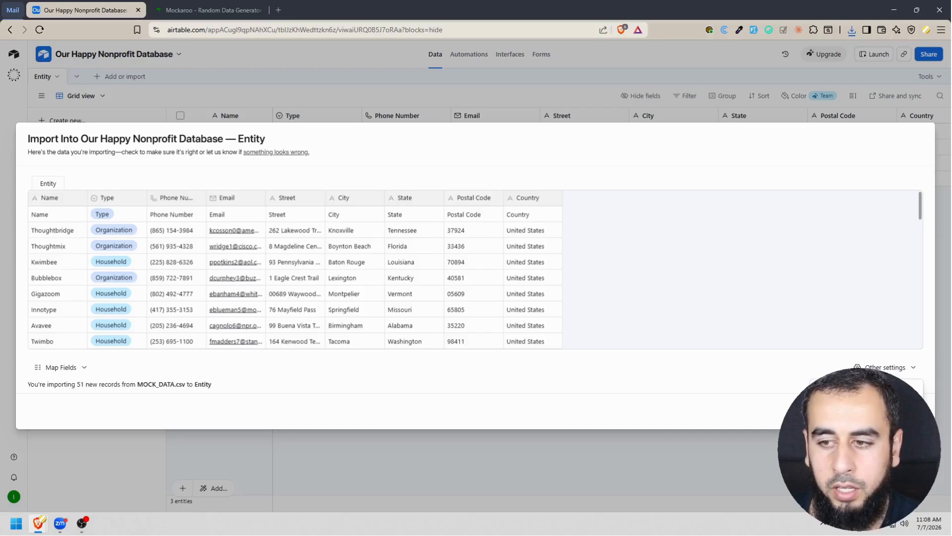
# Treat the CSV's first row as headers, review the preview records and import them into the Entity table.
pyautogui.click(853, 401)
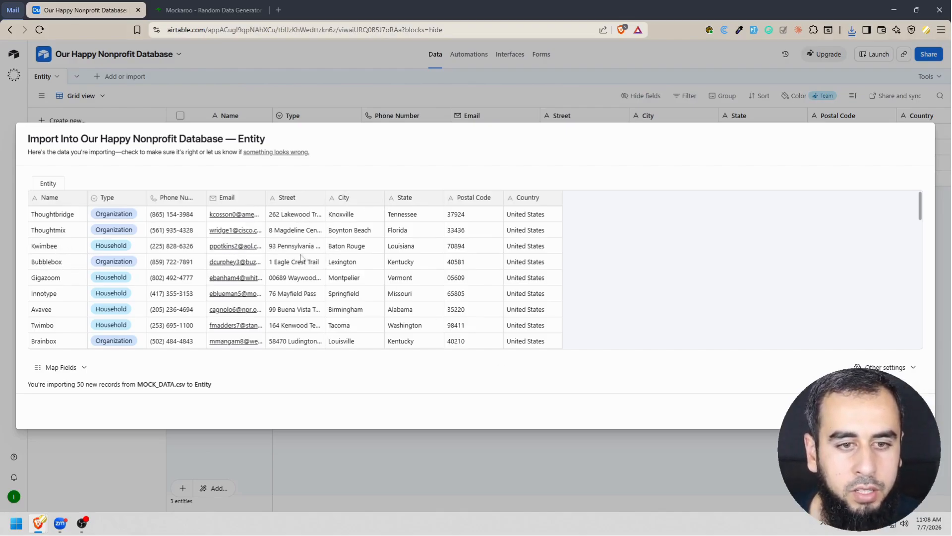
pyautogui.scroll(-8, 336, 251)
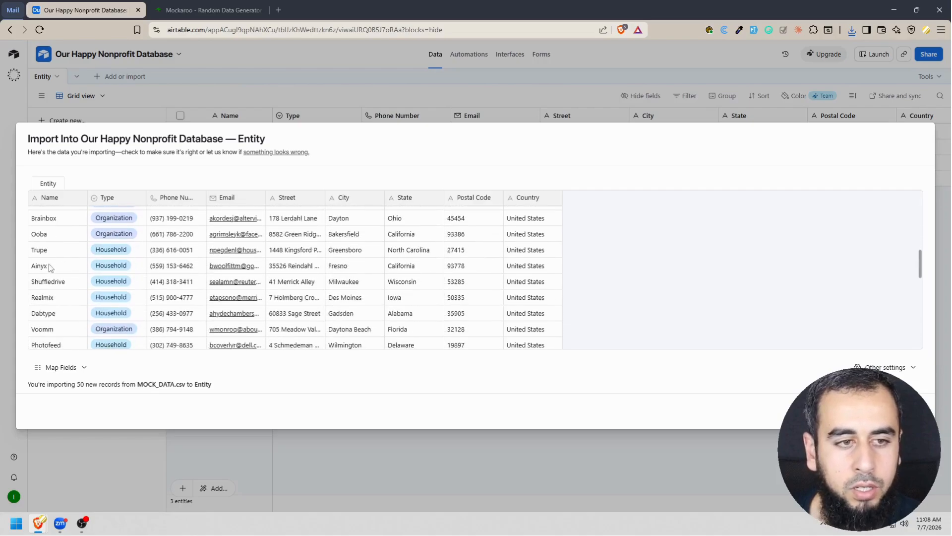
pyautogui.scroll(-4, 59, 264)
pyautogui.click(905, 411)
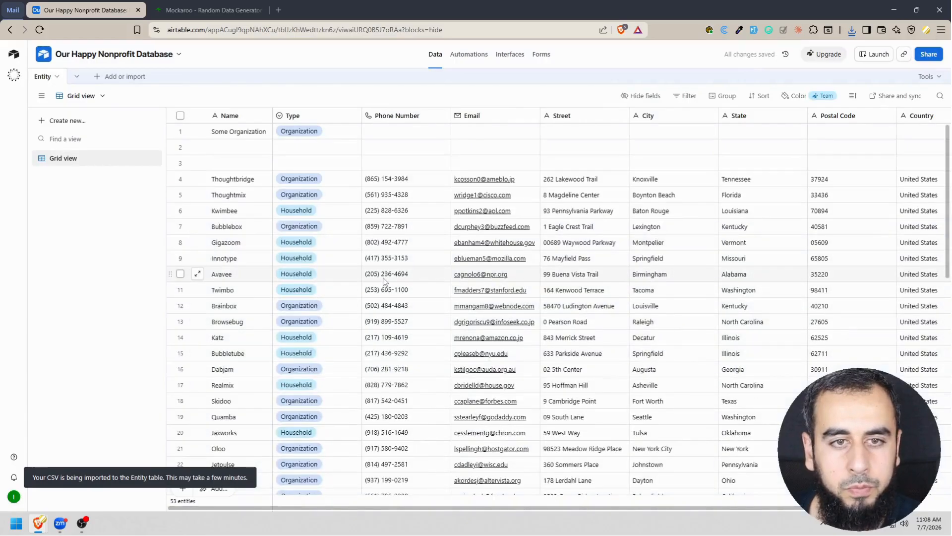
# Delete the three placeholder records above the imported ones, including "Some Organization", and narrow the State column.
pyautogui.click(180, 163)
pyautogui.click(181, 147)
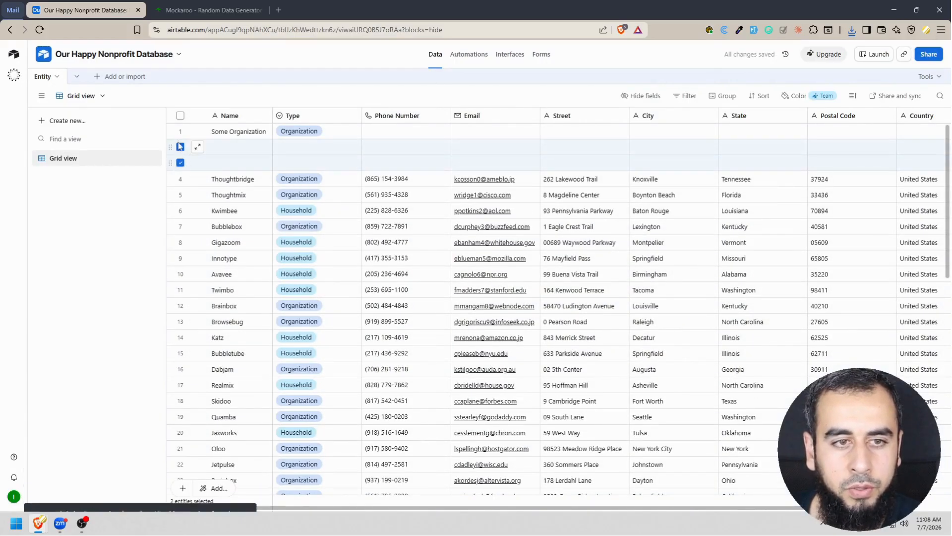
pyautogui.click(180, 132)
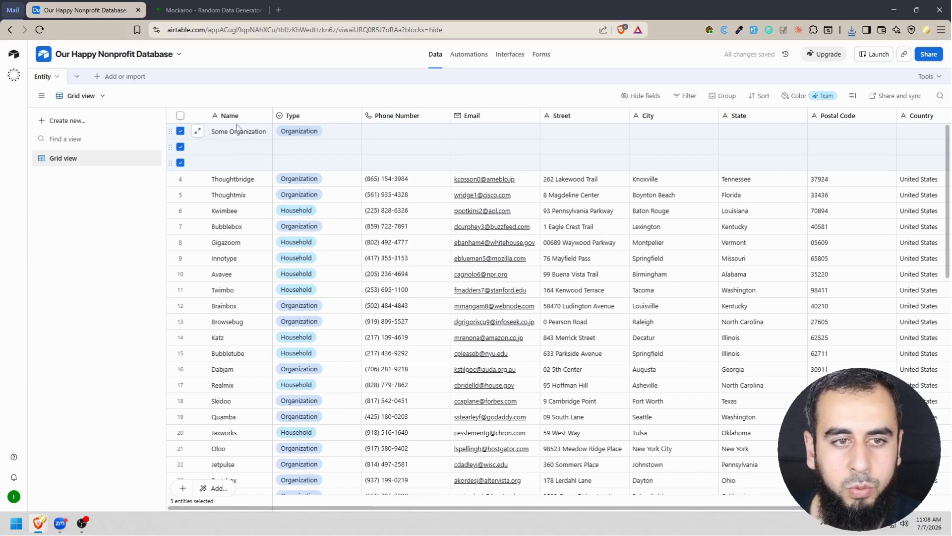
pyautogui.rightClick(238, 149)
pyautogui.click(297, 218)
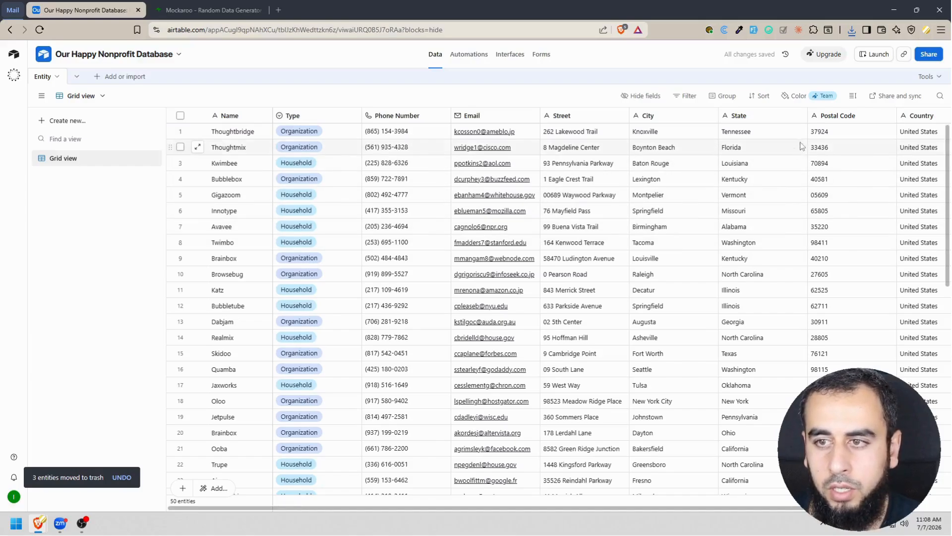
pyautogui.moveTo(807, 115); pyautogui.dragTo(786, 116)
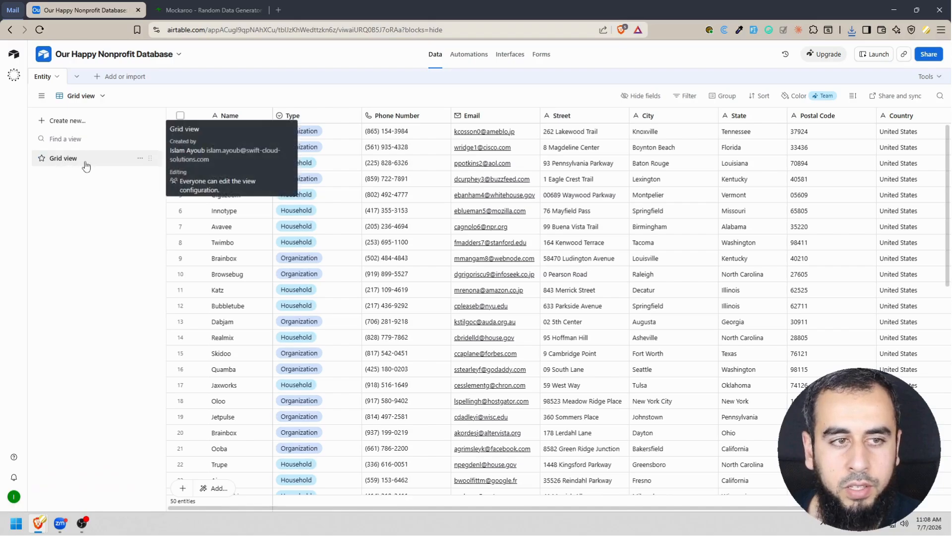
# Rename the Entity table's grid view as "Default View" and decline the offered remaining steps.
pyautogui.click(139, 158)
pyautogui.click(183, 206)
pyautogui.write('D')
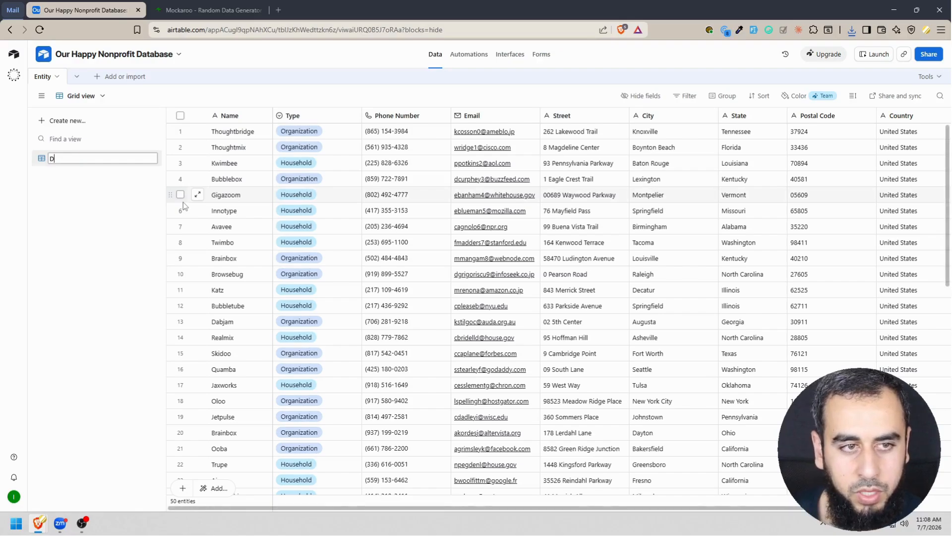
pyautogui.write('efault View')
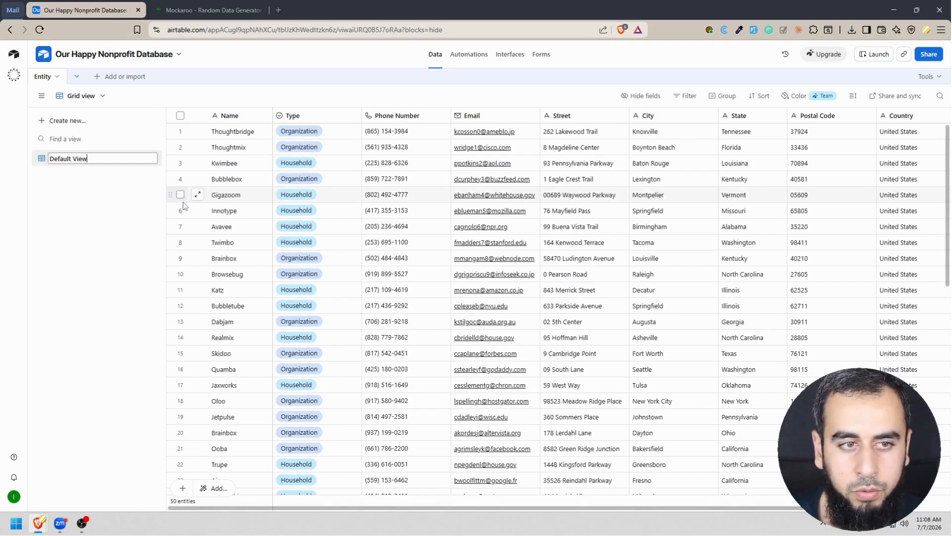
pyautogui.press('Return')
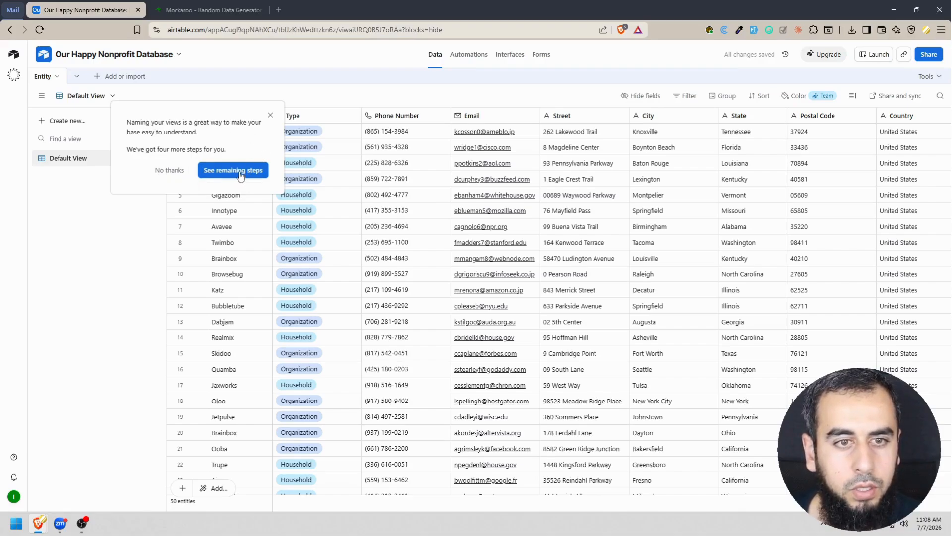
pyautogui.click(169, 170)
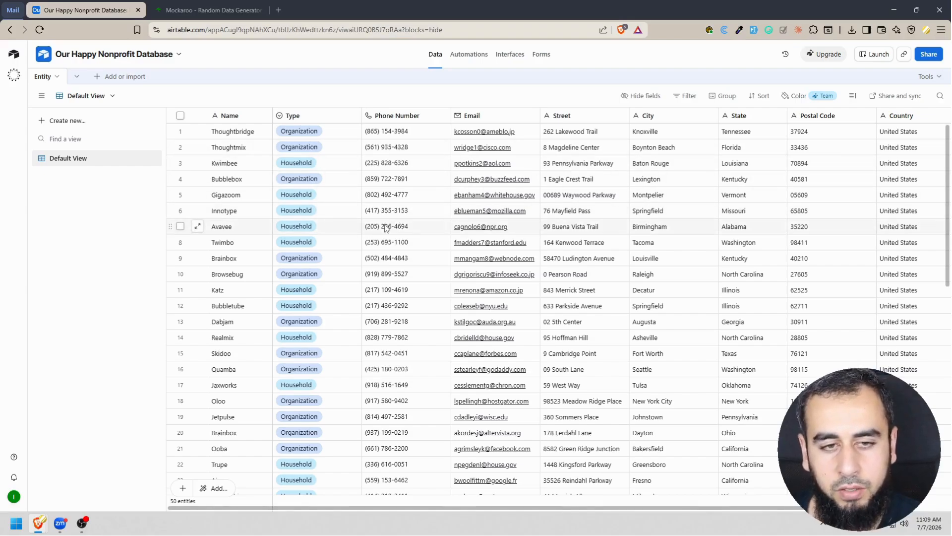
# Create a collaborative grid view named "Organizations" in the Entity table.
pyautogui.click(87, 122)
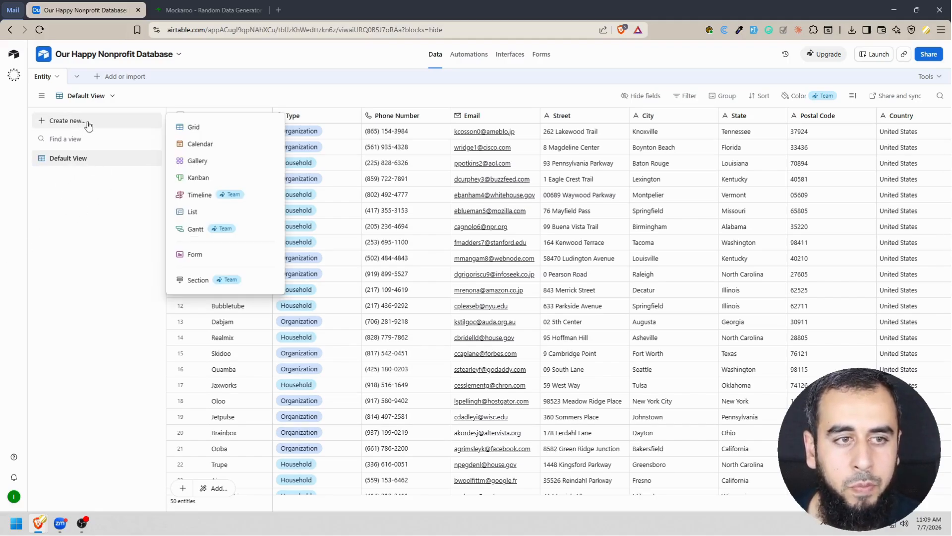
pyautogui.click(212, 130)
pyautogui.write('Organizations')
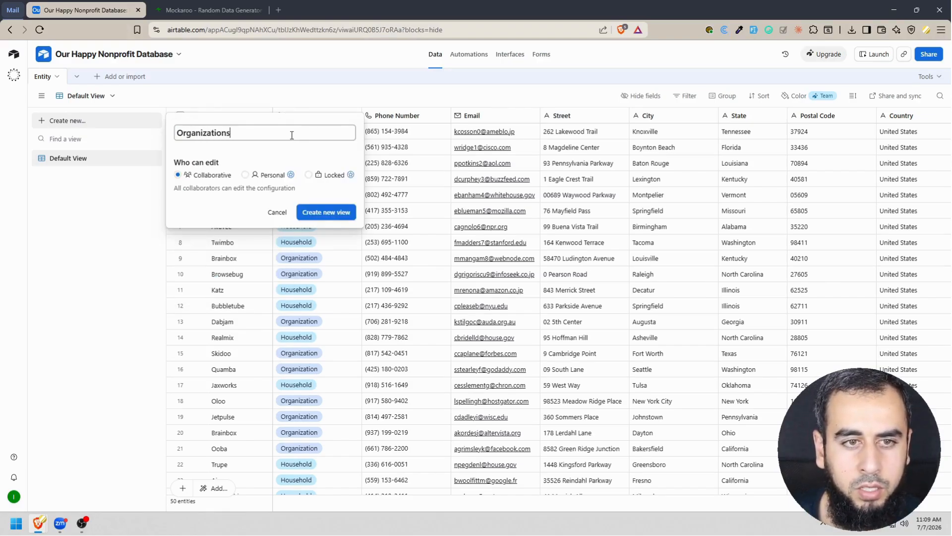
pyautogui.click(343, 213)
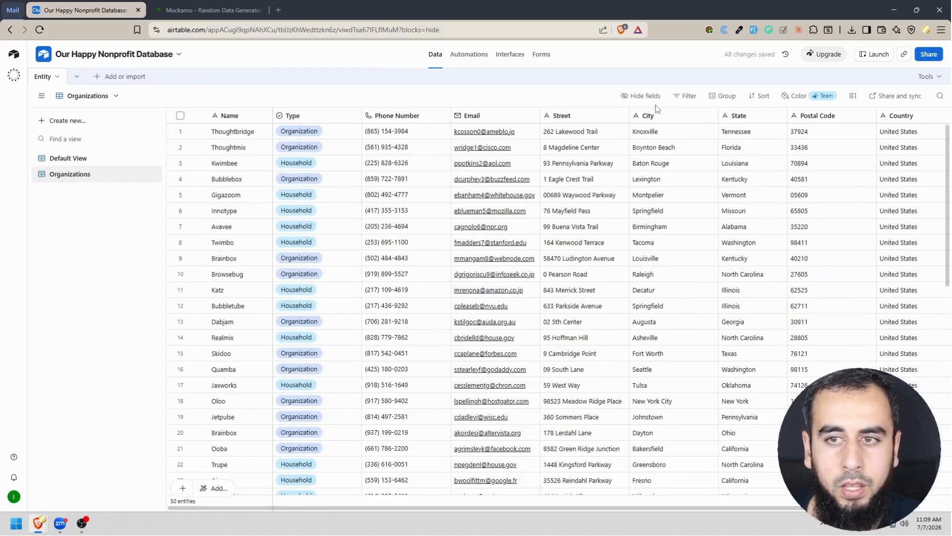
# Add a filter condition to the Organizations view so it shows only entities whose Type is Organization.
pyautogui.click(684, 96)
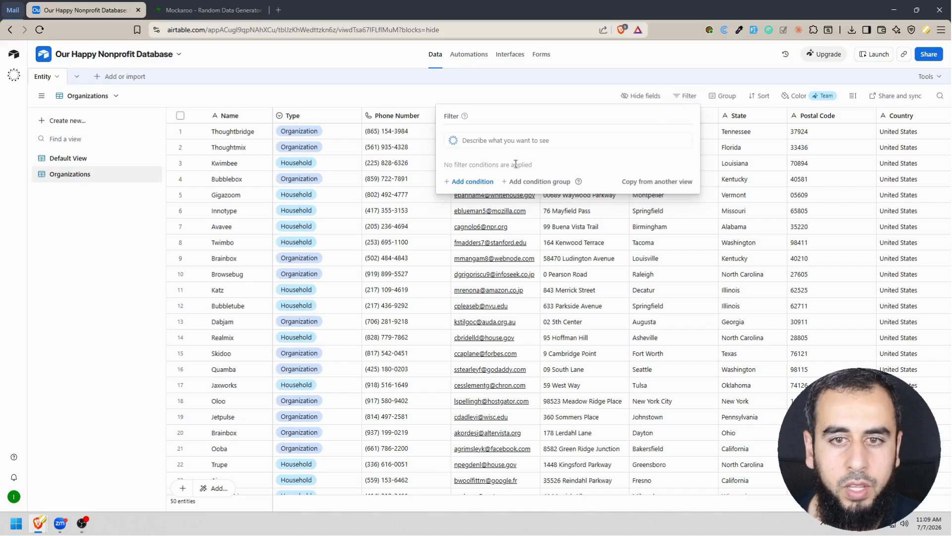
pyautogui.click(459, 183)
pyautogui.click(500, 184)
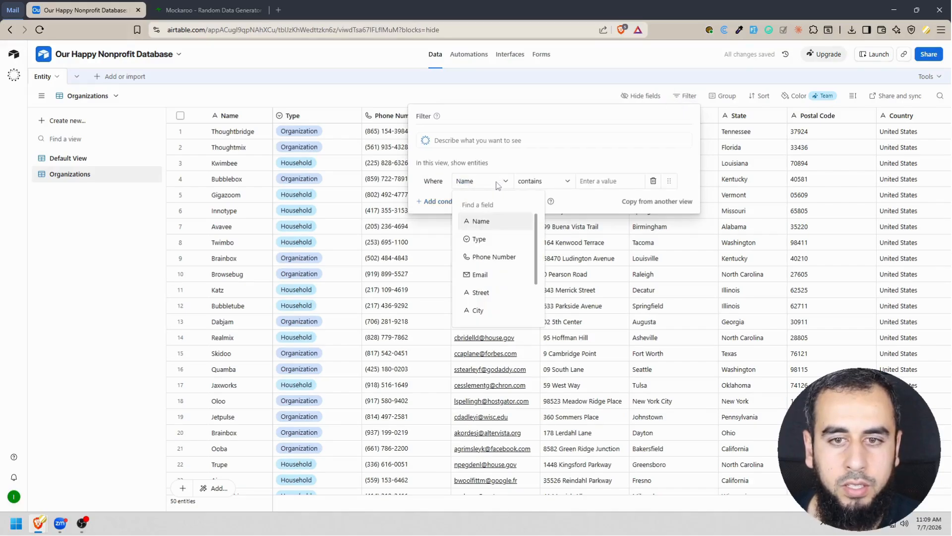
pyautogui.write('type')
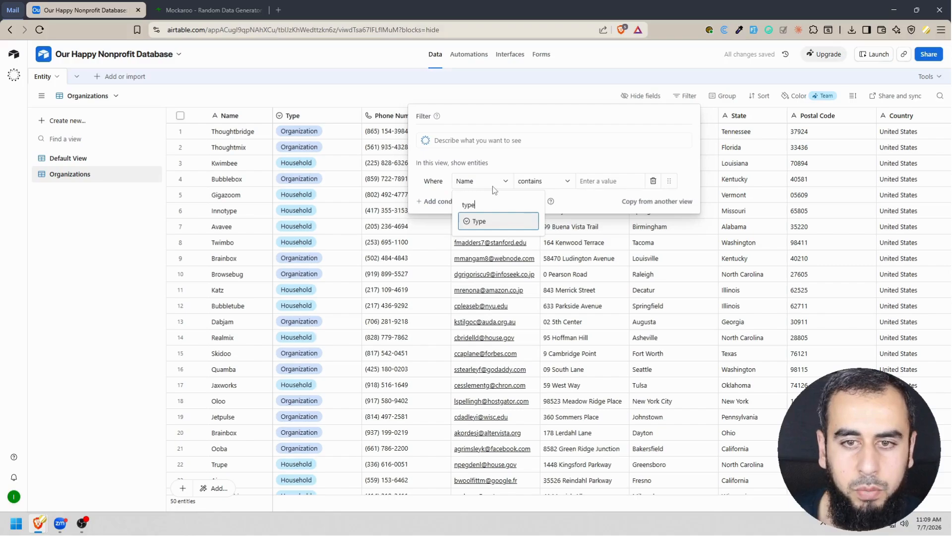
pyautogui.click(499, 221)
pyautogui.click(582, 187)
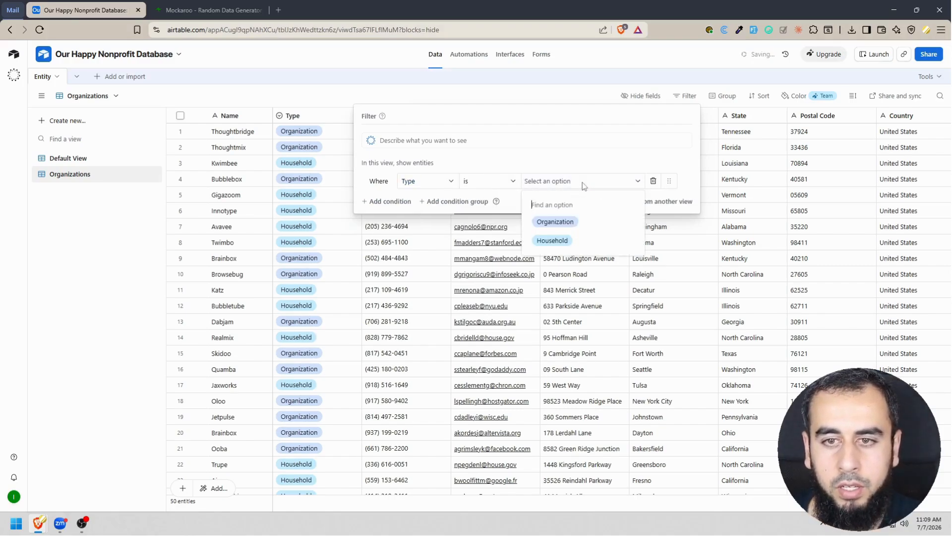
pyautogui.click(566, 227)
pyautogui.click(538, 91)
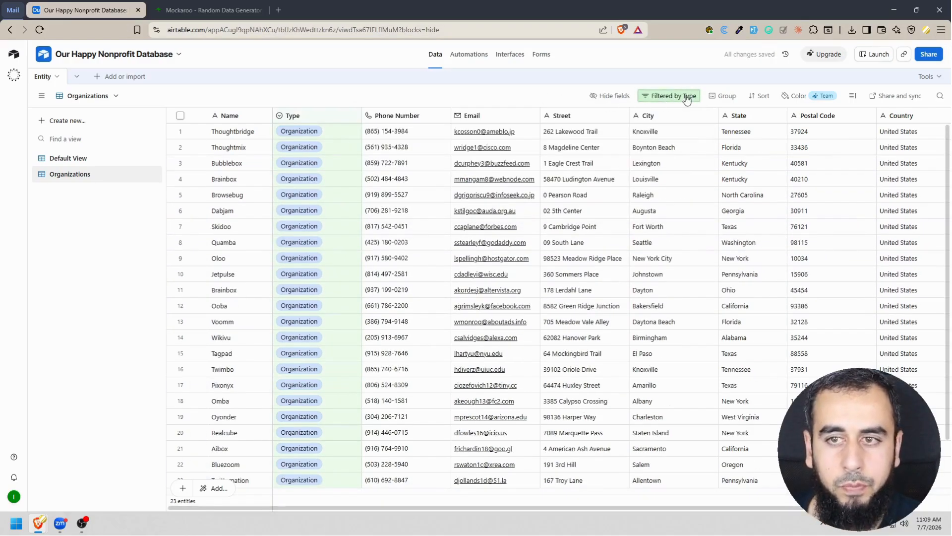
# Delete the Type filter condition from the Organizations view.
pyautogui.click(682, 97)
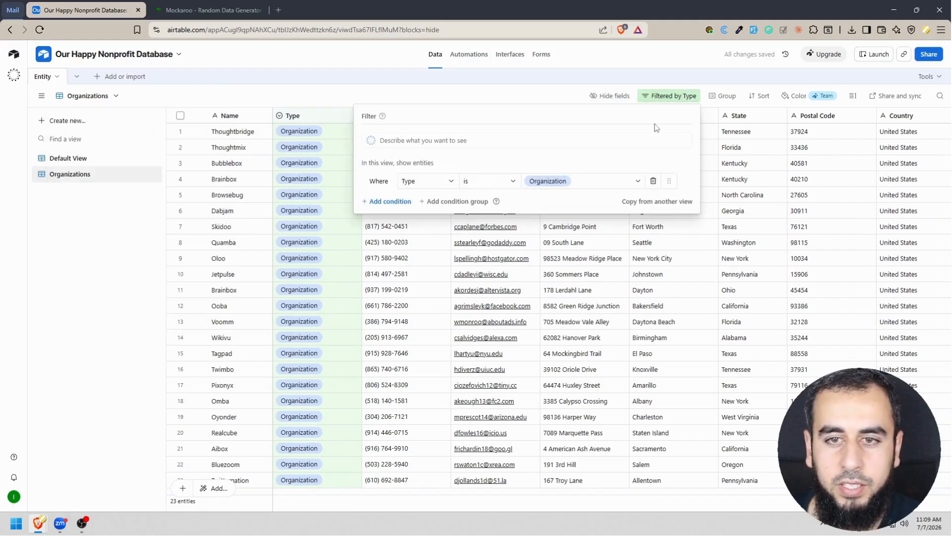
pyautogui.click(654, 184)
pyautogui.click(563, 96)
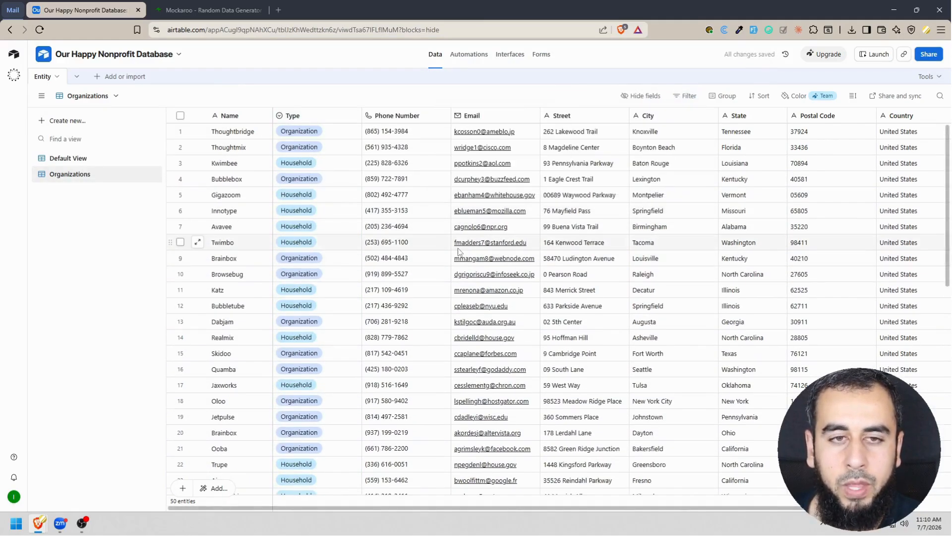
# Filter the Organizations view directly from its Type field, with the condition Type is Organization.
pyautogui.rightClick(318, 117)
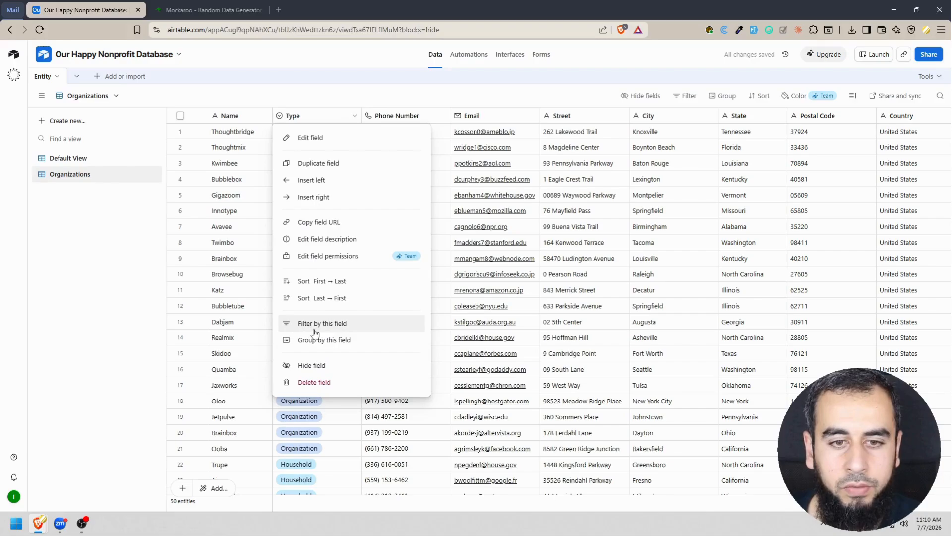
pyautogui.click(330, 327)
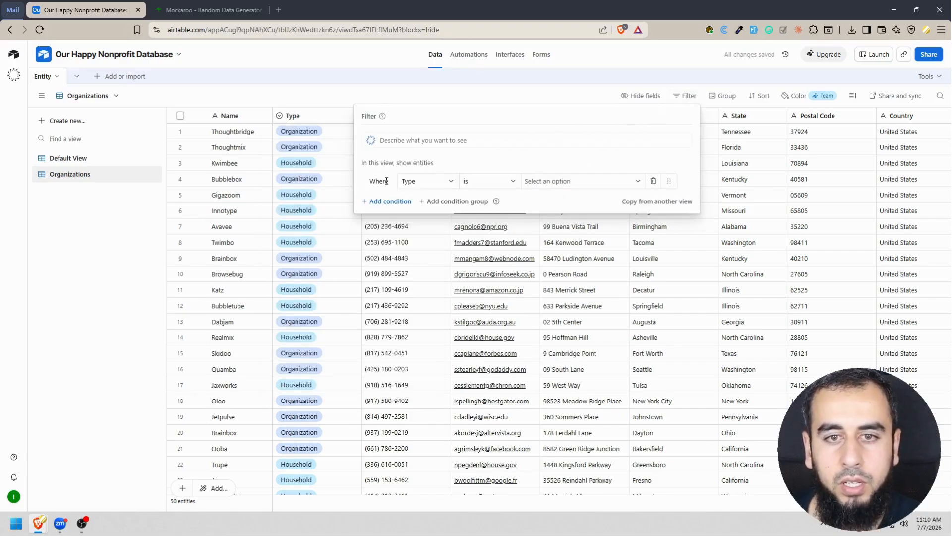
pyautogui.click(576, 185)
pyautogui.click(571, 219)
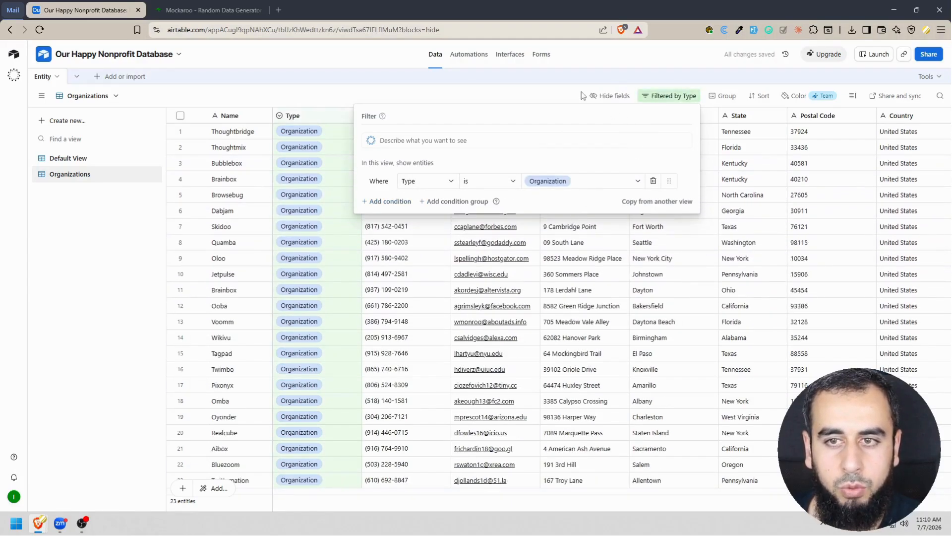
pyautogui.click(566, 87)
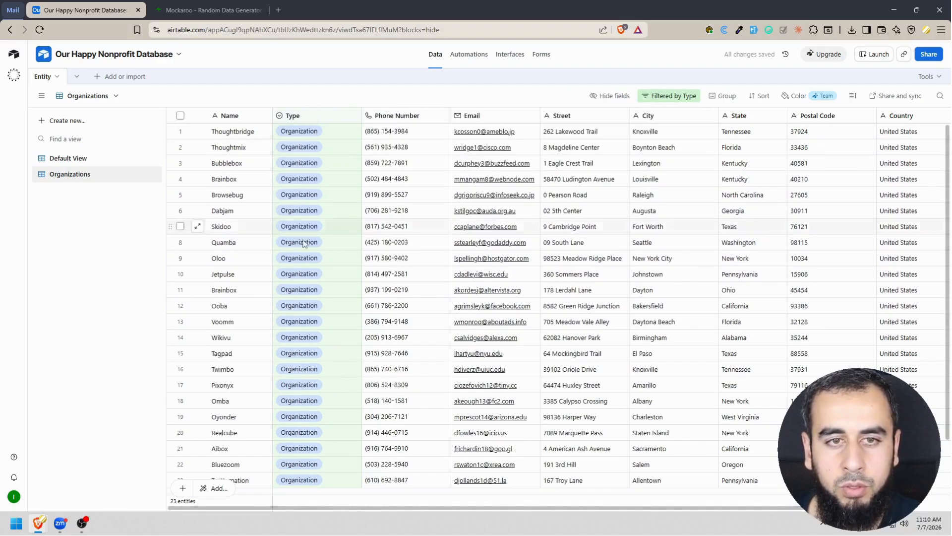
# Hide the Type field in the Organizations view and check the list of hidden fields.
pyautogui.rightClick(318, 117)
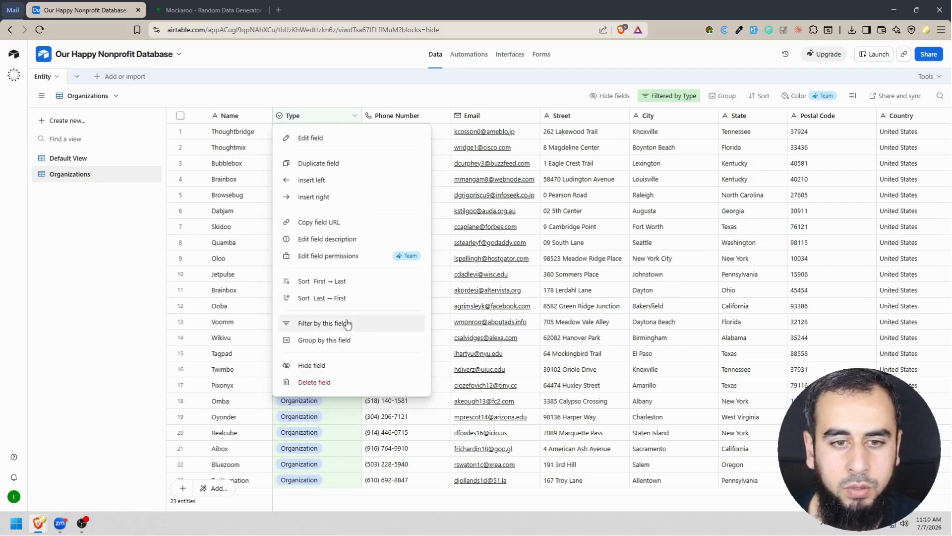
pyautogui.click(324, 367)
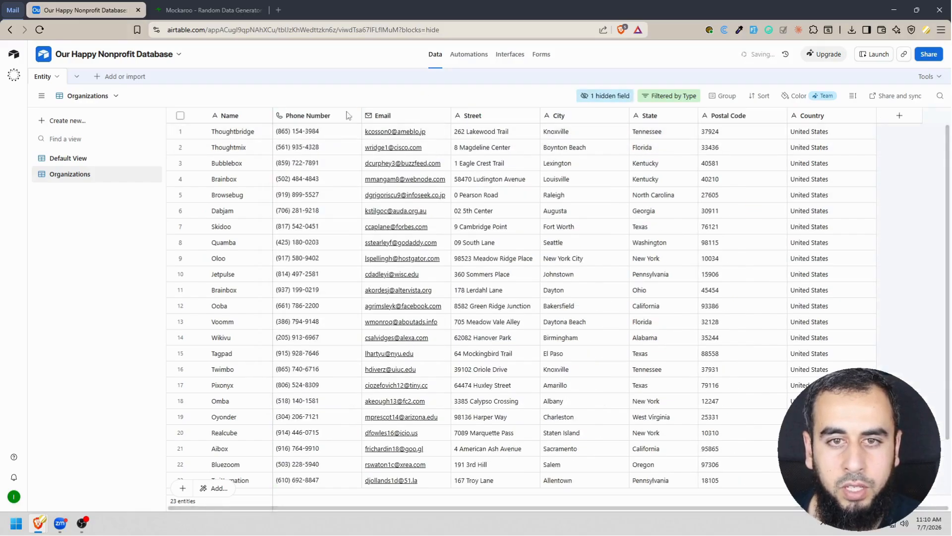
pyautogui.click(614, 98)
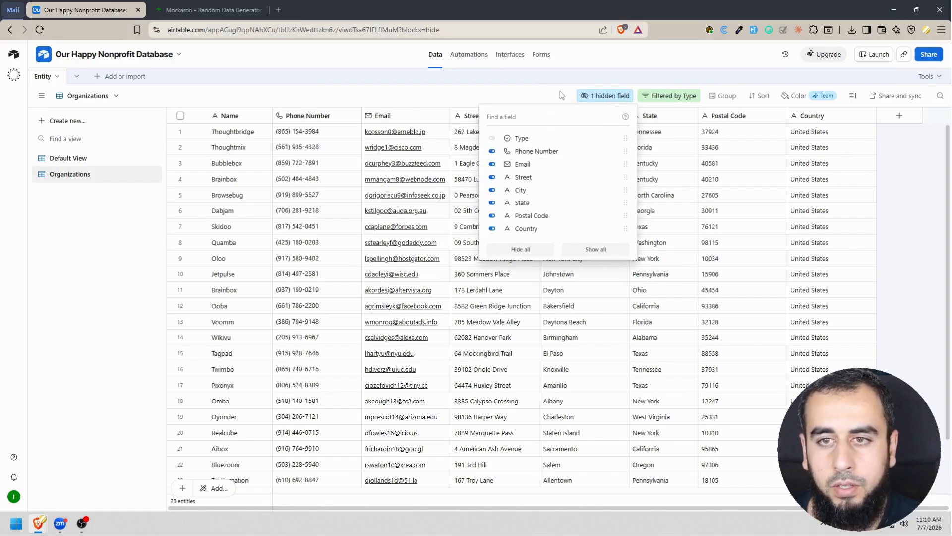
pyautogui.click(519, 91)
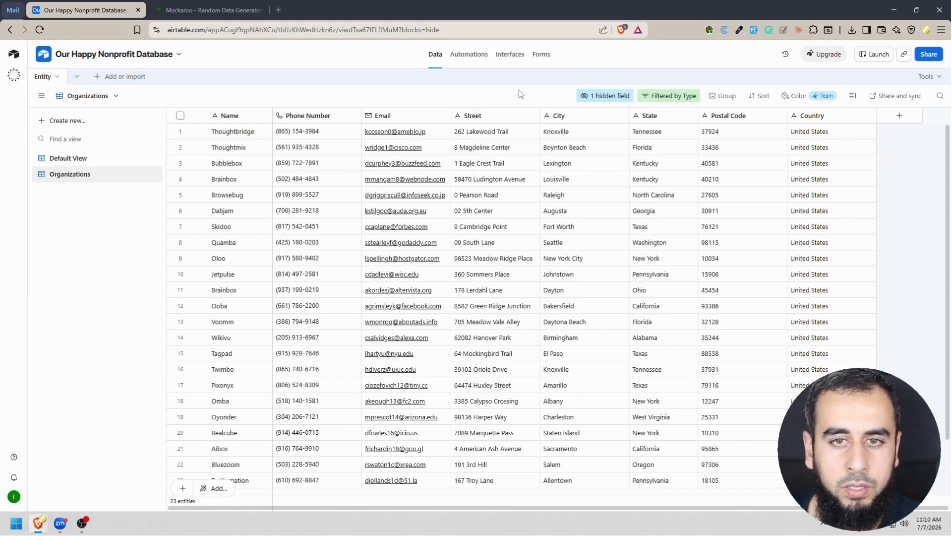
# Duplicate the Organizations view and name the copy "Households".
pyautogui.click(141, 174)
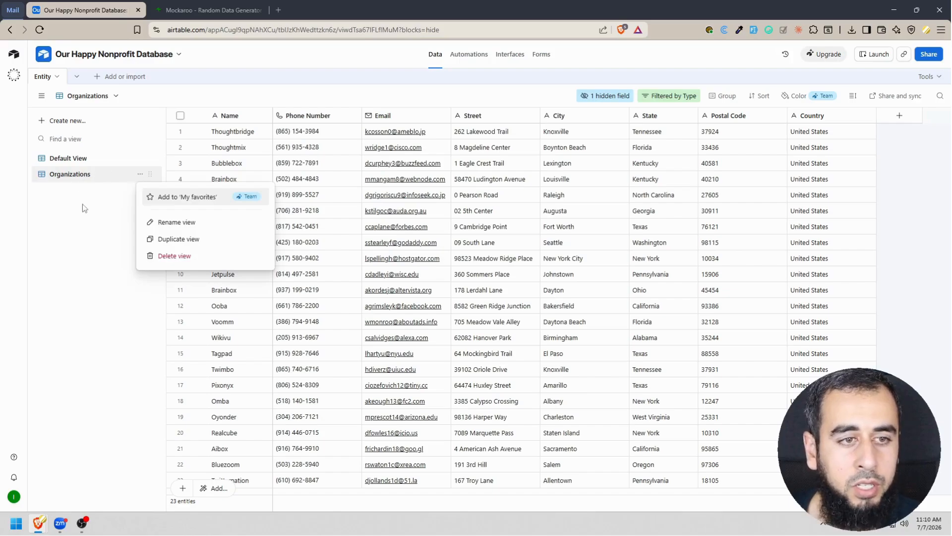
pyautogui.click(170, 238)
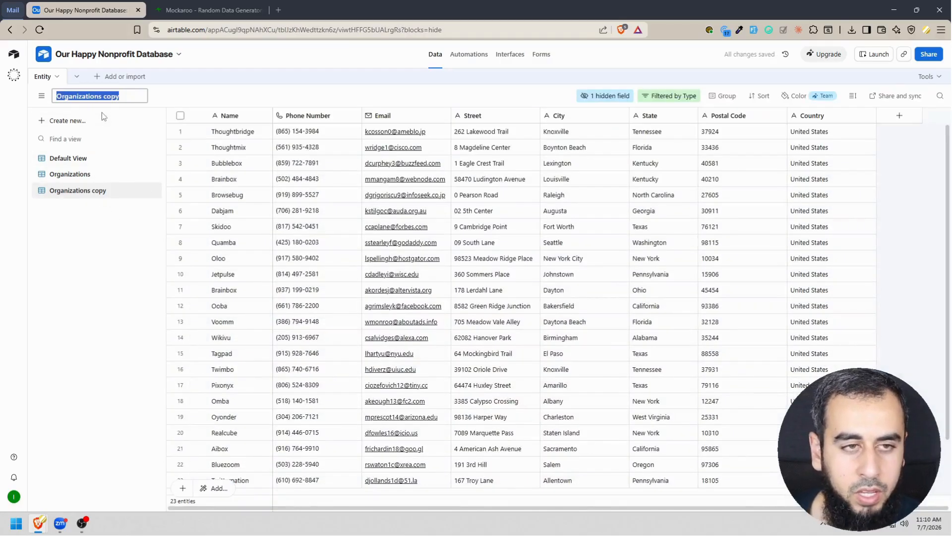
pyautogui.write('Hous')
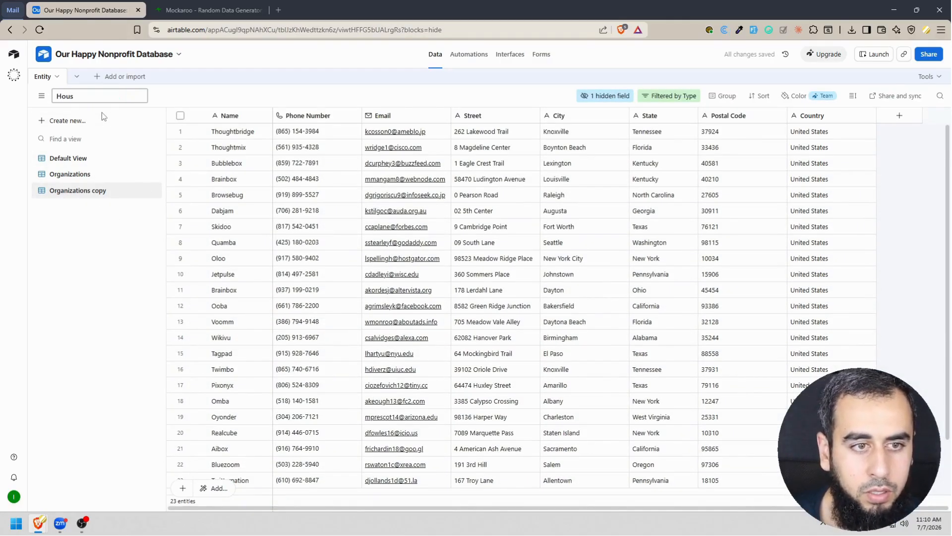
pyautogui.write('eholds')
pyautogui.press('Return')
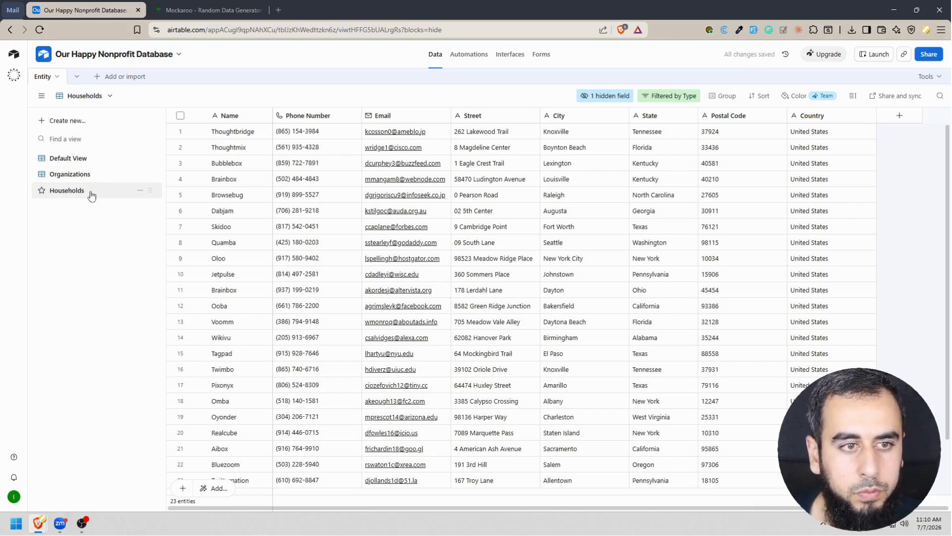
# Change the Households view's filter so that Type is Household.
pyautogui.click(667, 97)
pyautogui.click(579, 183)
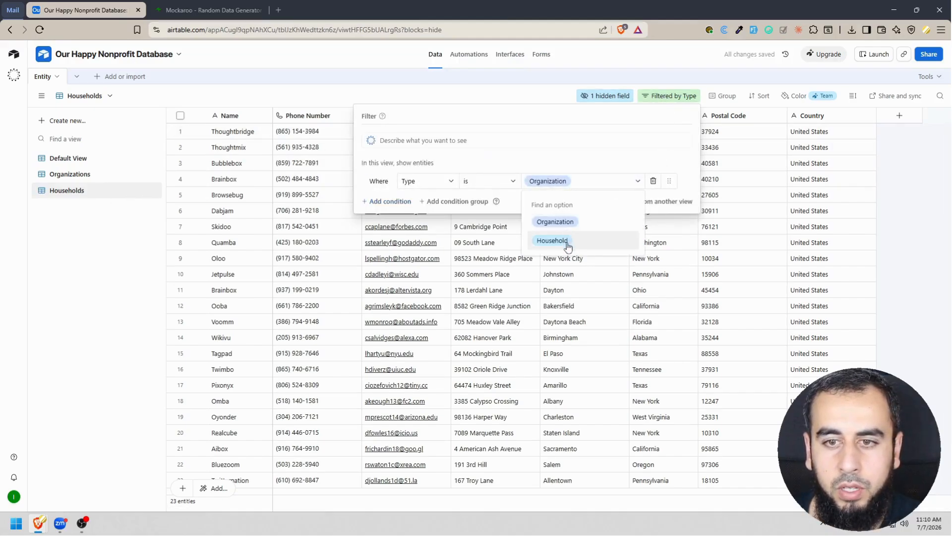
pyautogui.click(568, 241)
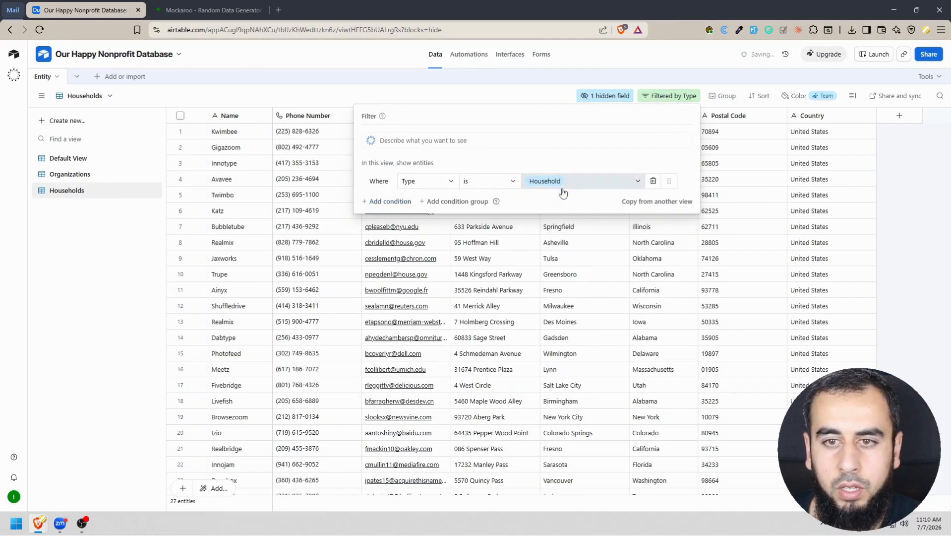
pyautogui.click(554, 85)
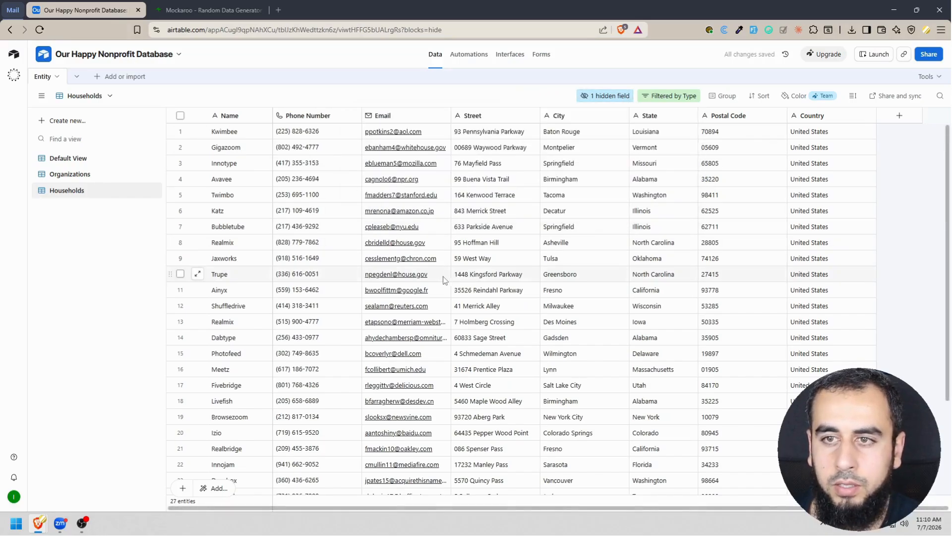
# Check the Households view's hidden fields and look through the Default View, Organizations and Households views.
pyautogui.click(602, 100)
pyautogui.click(523, 95)
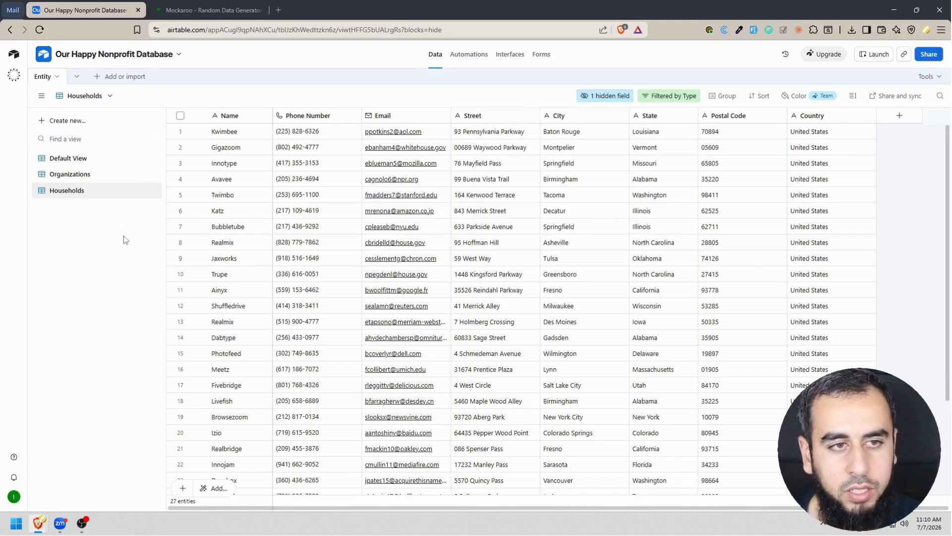
pyautogui.click(84, 165)
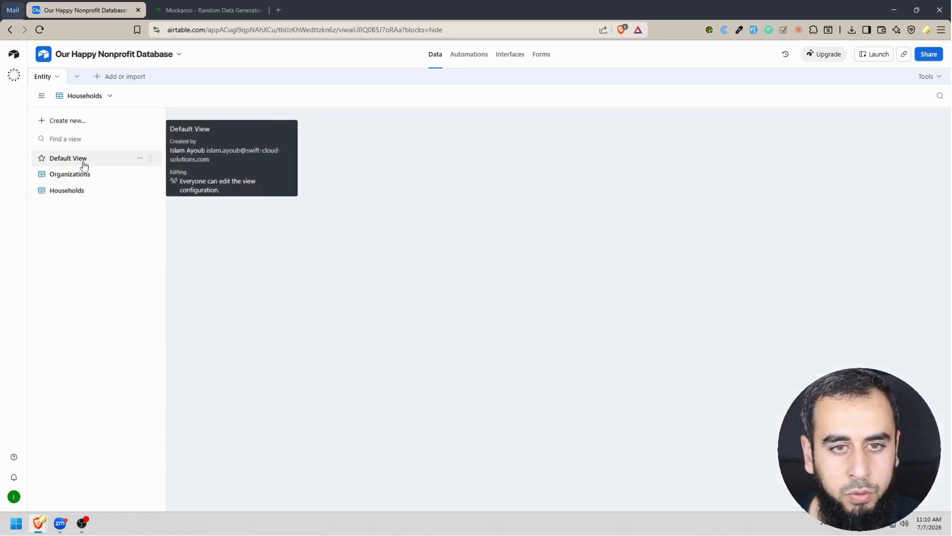
pyautogui.click(65, 179)
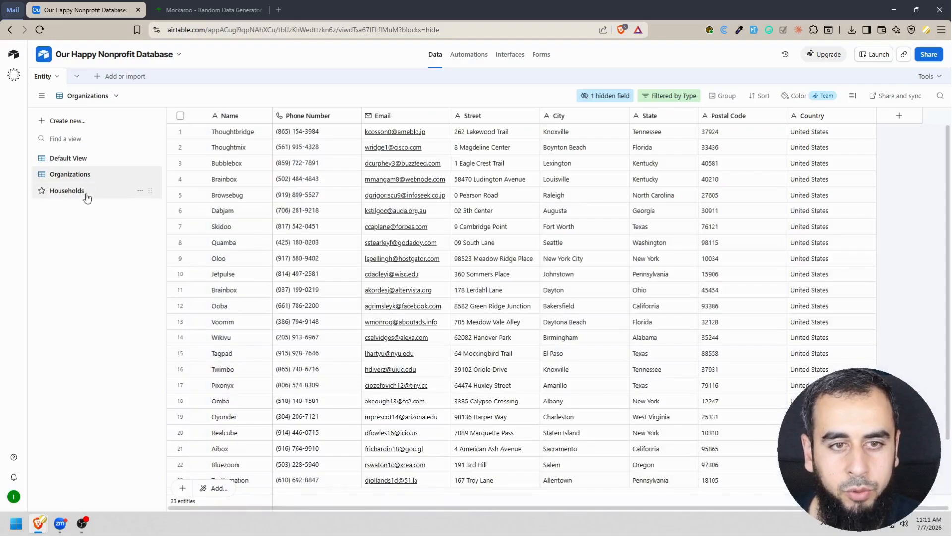
pyautogui.click(83, 192)
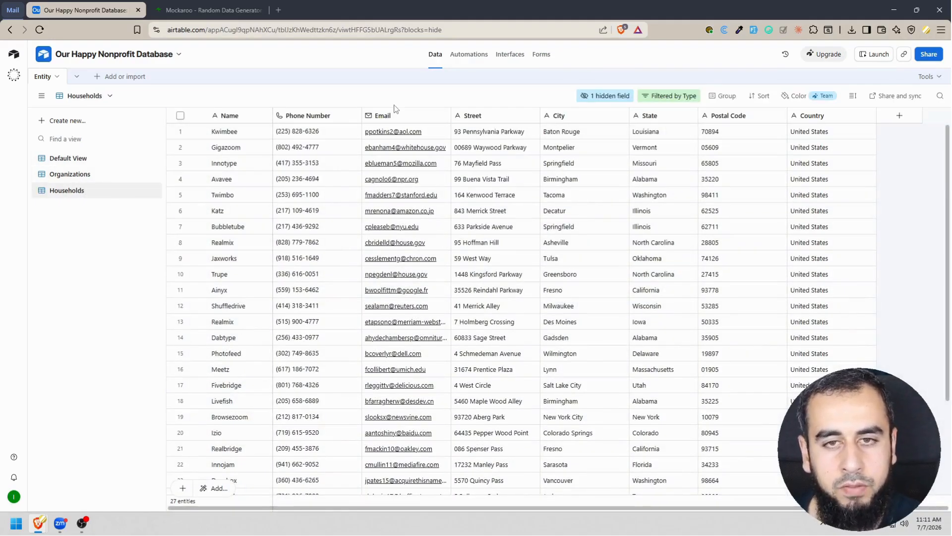